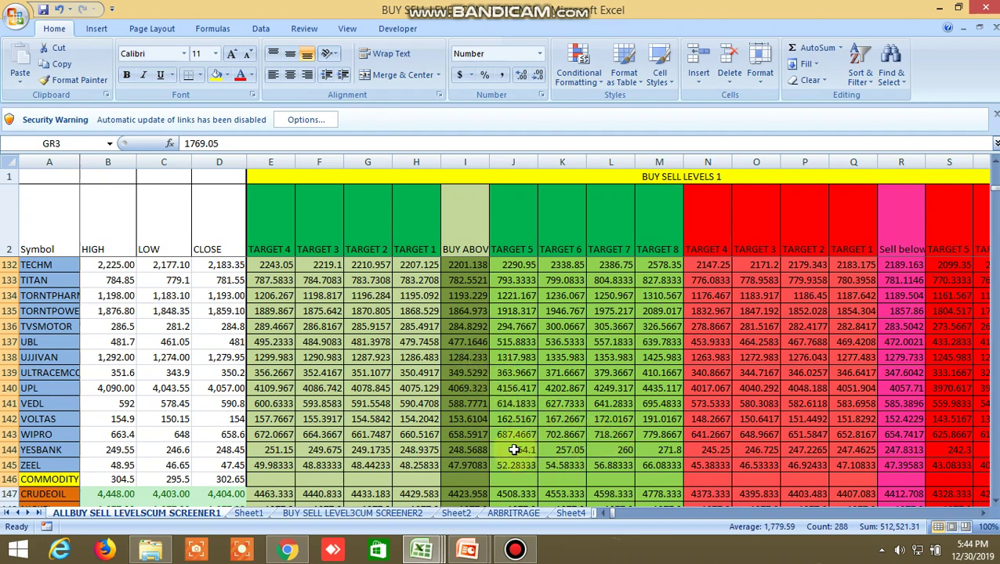
Step: View the BUY SELL LEVEL CUM SCREENER 1 (6) and BUY SELL LEVEL 4 (6) workbooks, ending on BUY SELL LEVEL CUM SCREENER
mouse_move(425, 553)
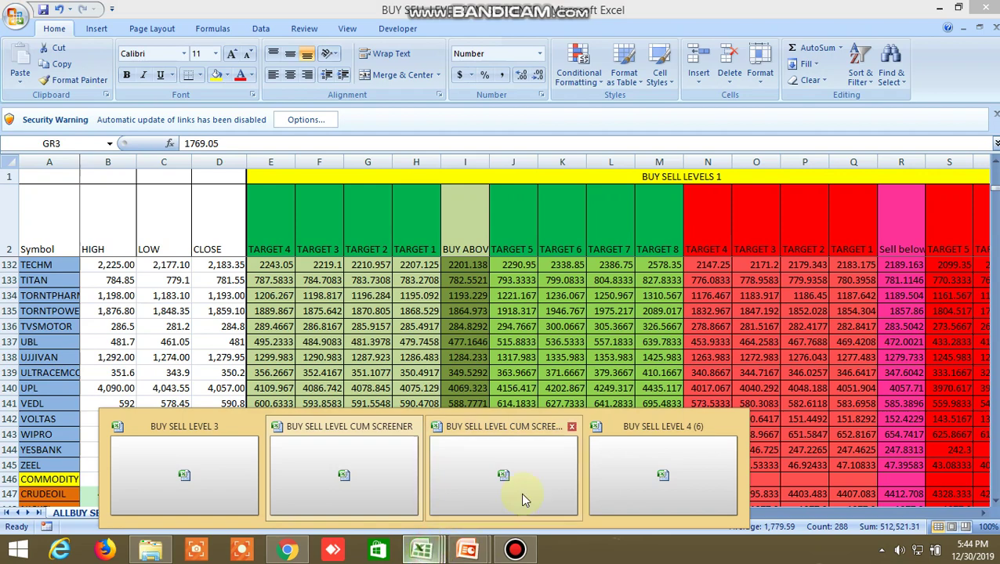
click(513, 484)
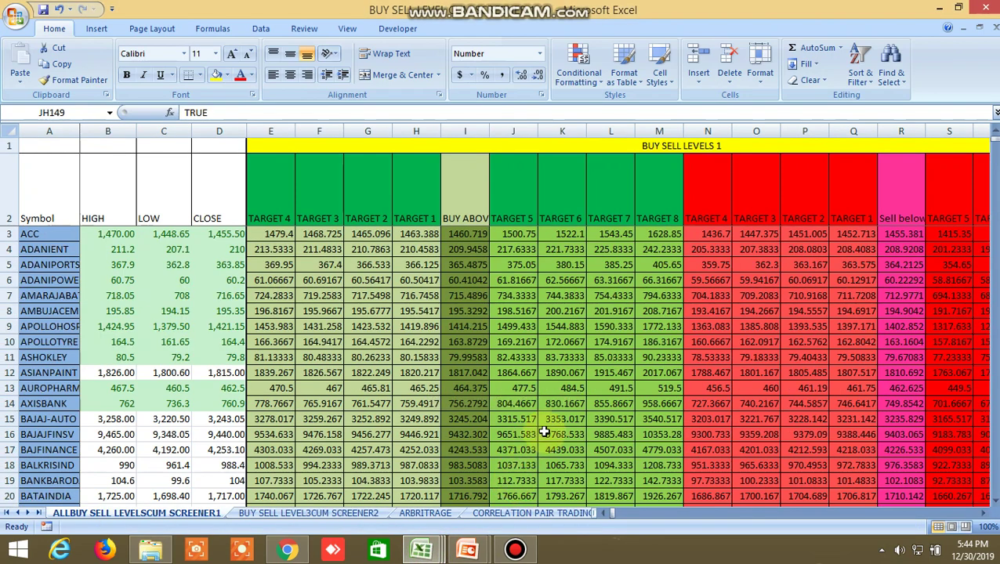
mouse_move(480, 553)
click(640, 494)
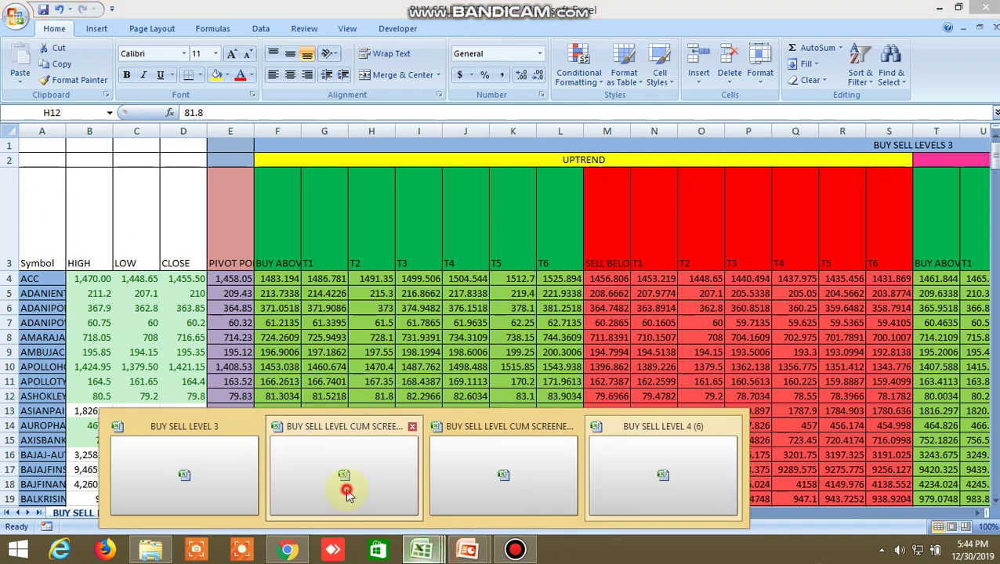
click(354, 489)
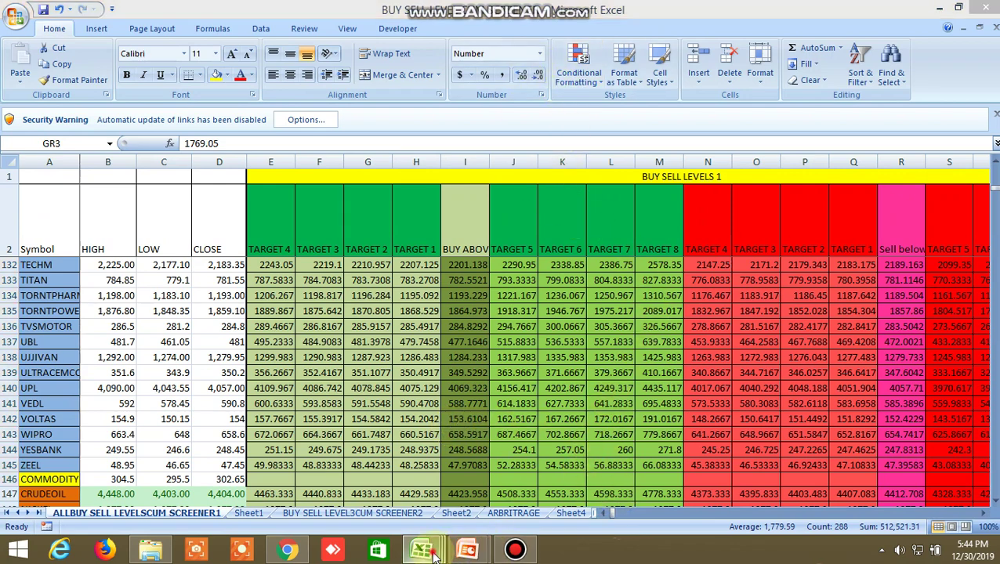
Step: View the BUY SELL LEVEL 3 workbook and return to the BUY SELL LEVEL CUM SCREENER workbook
mouse_move(435, 555)
click(225, 479)
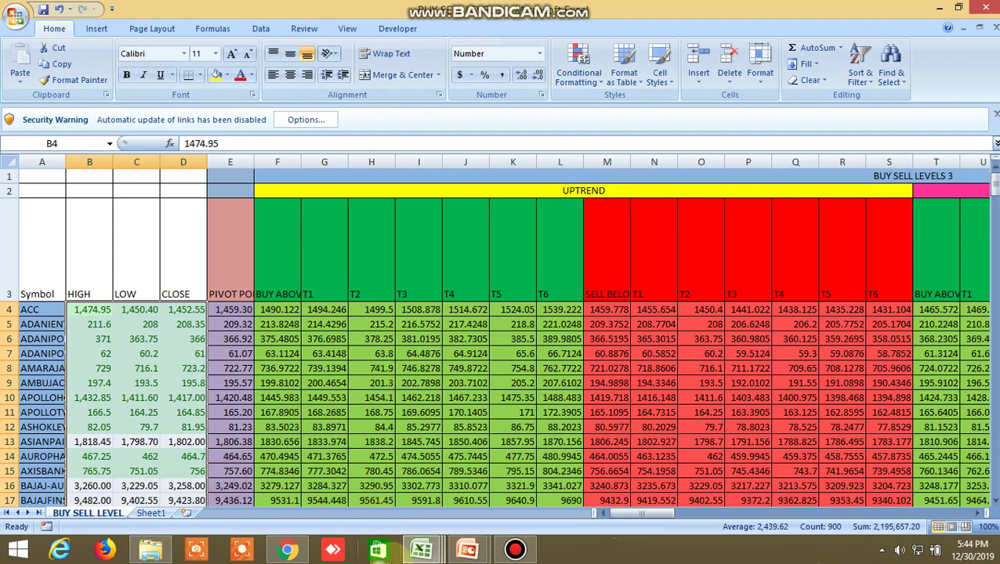
mouse_move(421, 550)
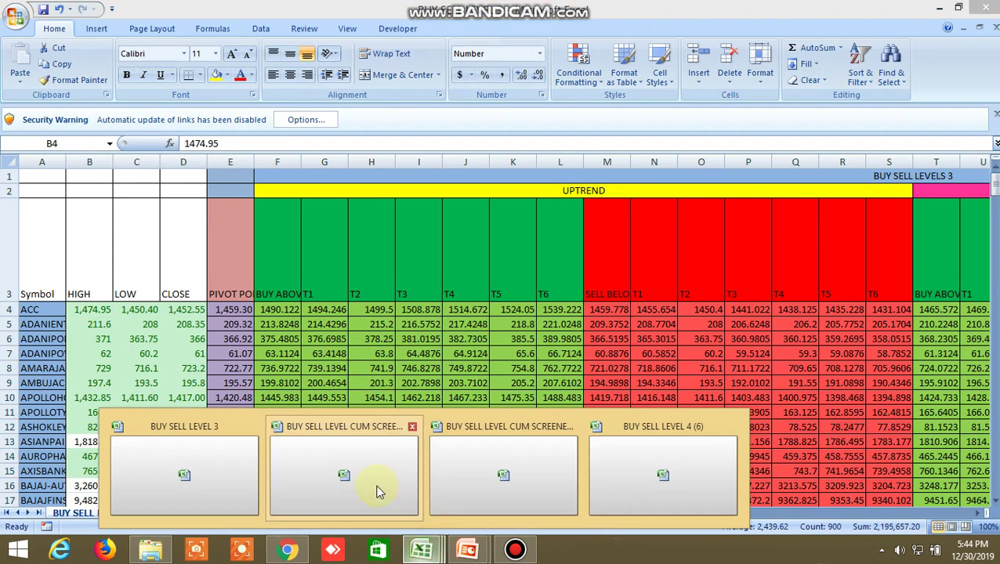
click(376, 491)
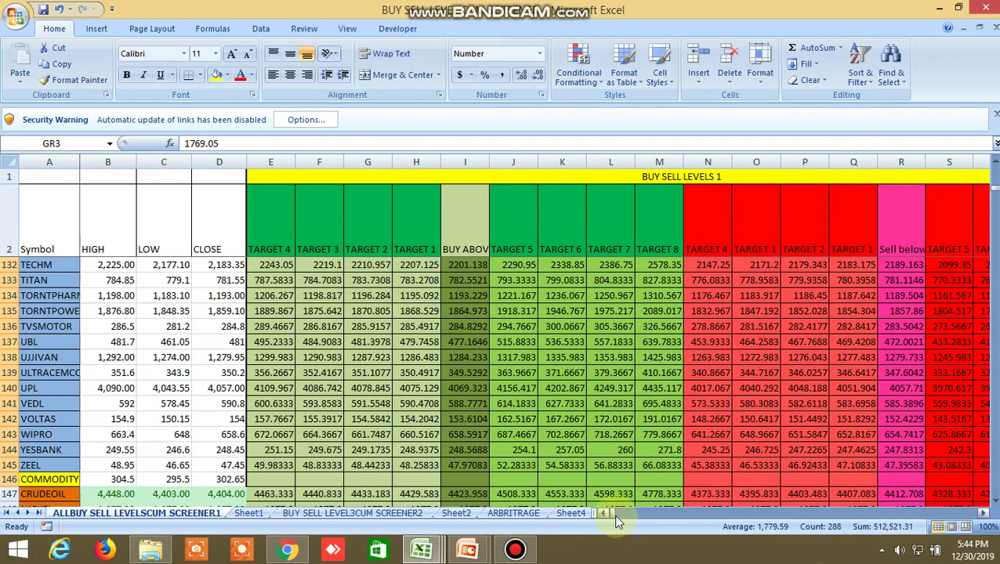
Step: Open the BUY SELL LEVEL3CUM SCREENER2 sheet and show its first columns with the pivot point and uptrend levels
drag(616, 522, 519, 542)
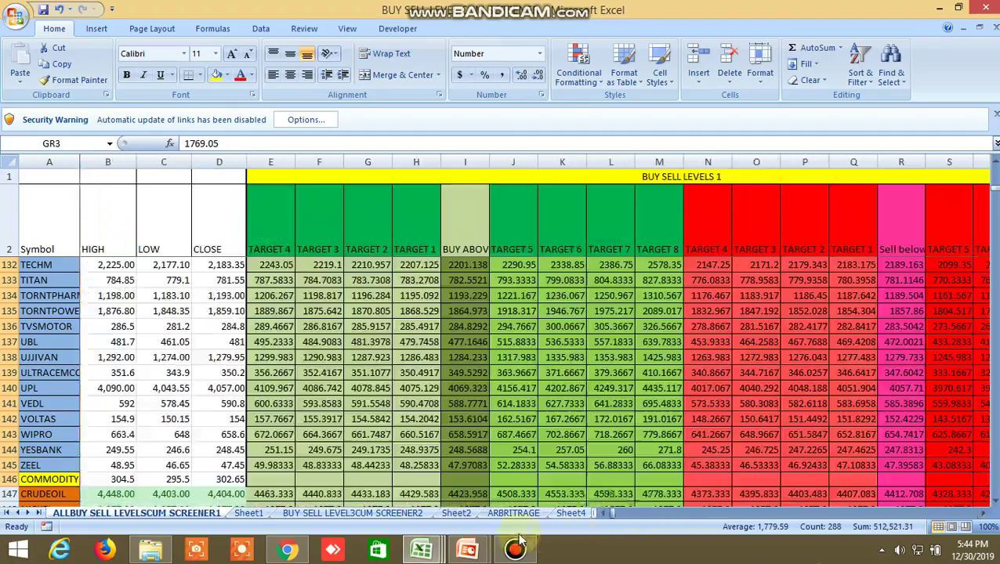
click(416, 515)
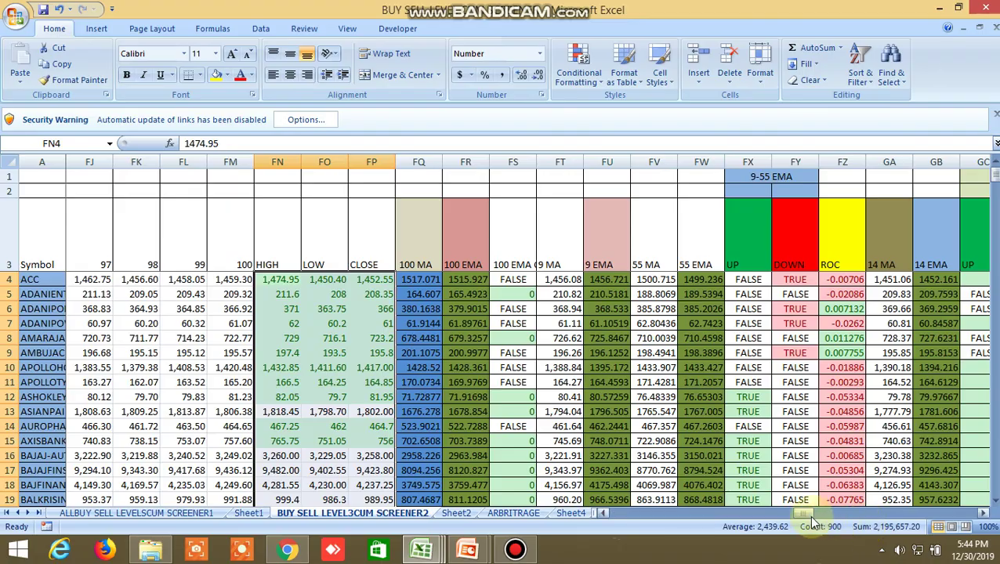
drag(812, 520, 603, 527)
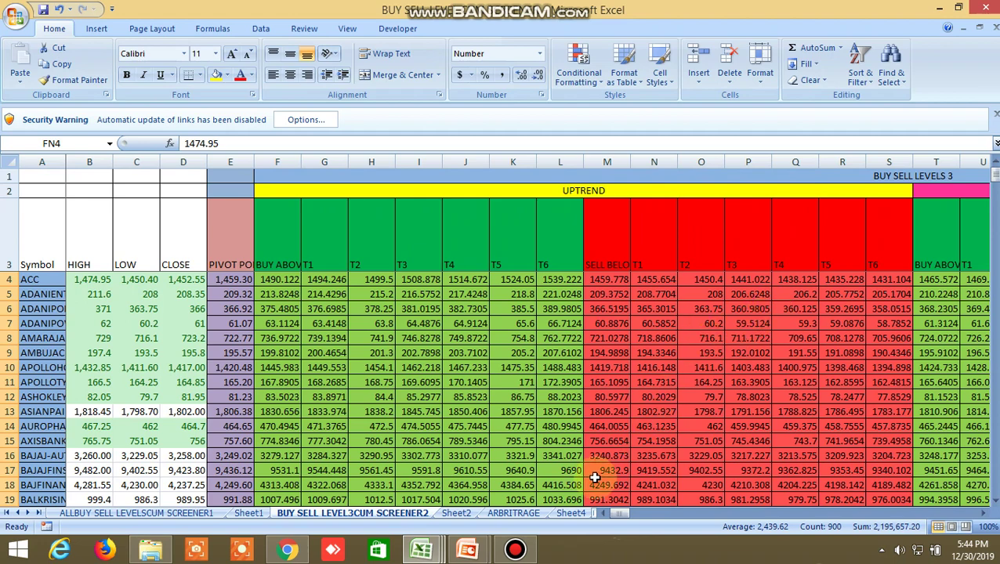
Step: Open the BUY SELL LEVEL CUM SCREENER 1 (6) workbook, view the shared Excel files in the Safe trade WhatsApp chat in Chrome, and return to it
click(421, 549)
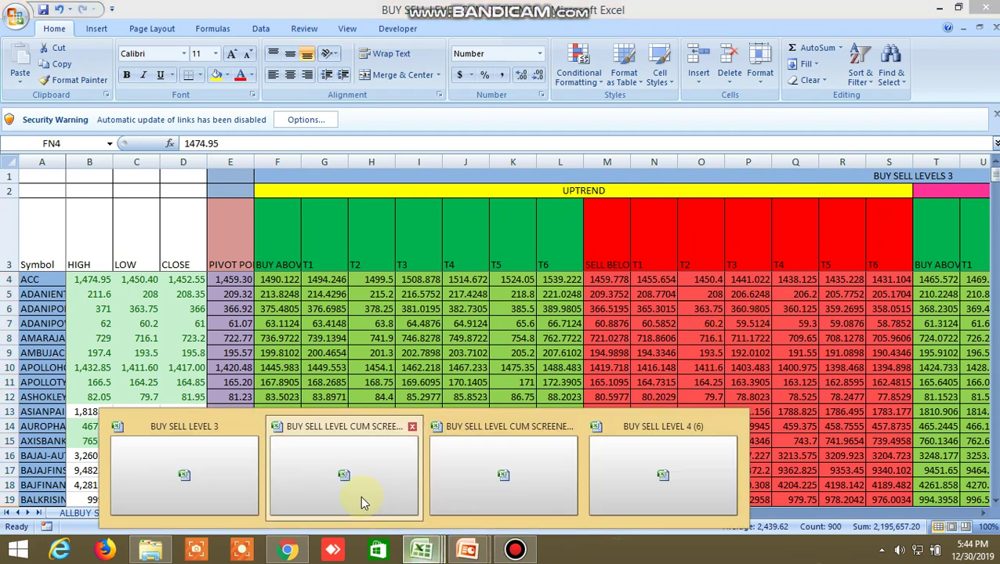
click(503, 474)
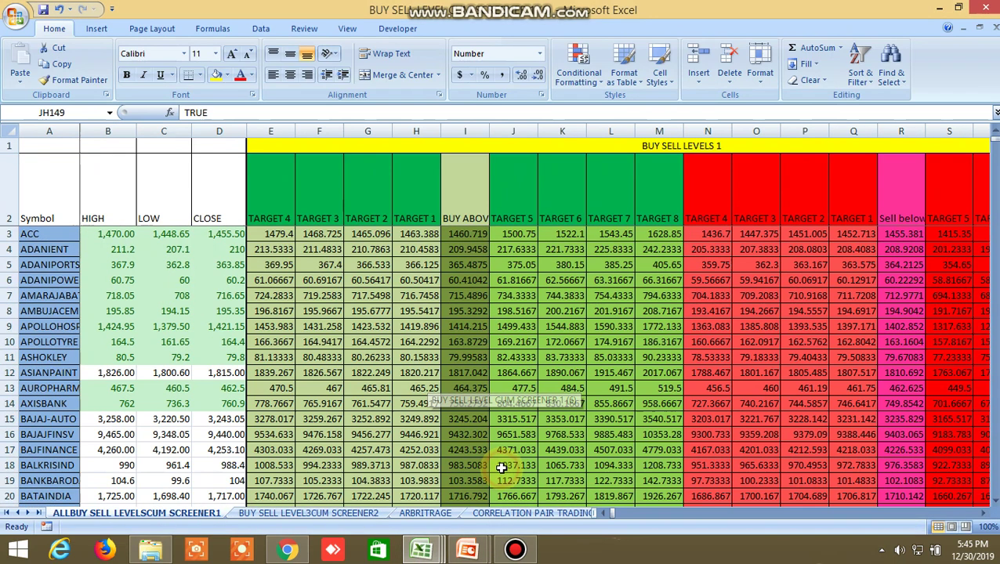
click(290, 553)
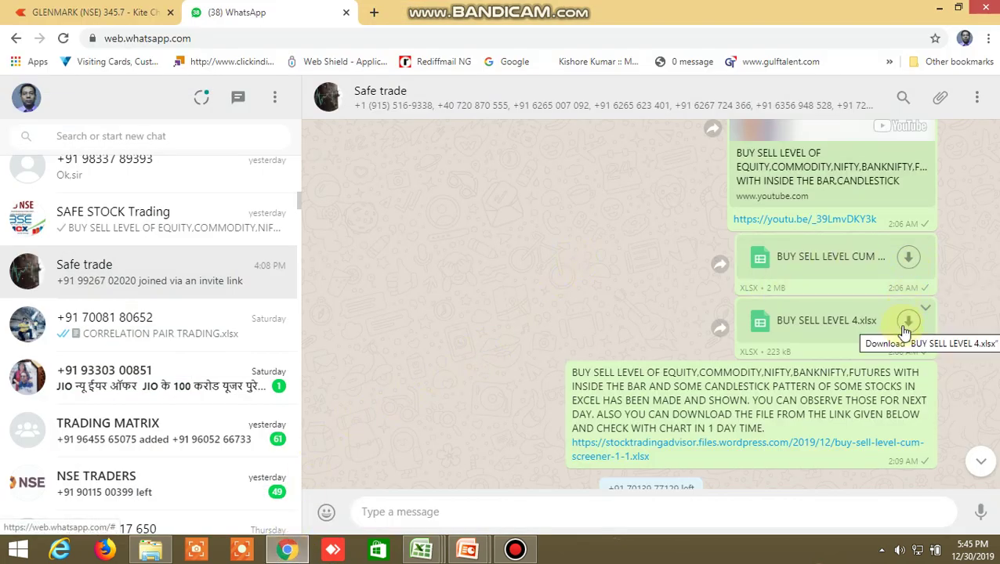
mouse_move(422, 550)
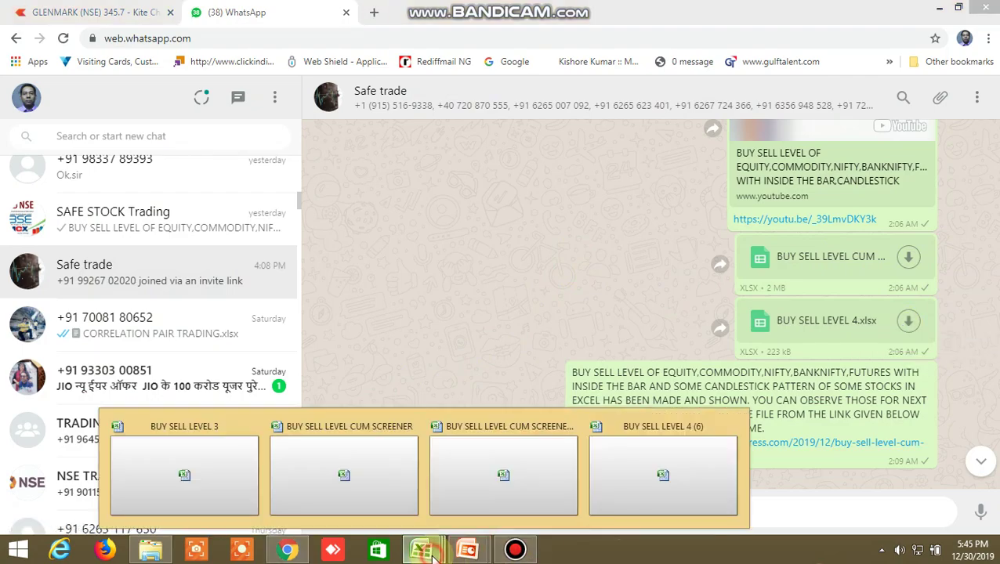
click(546, 491)
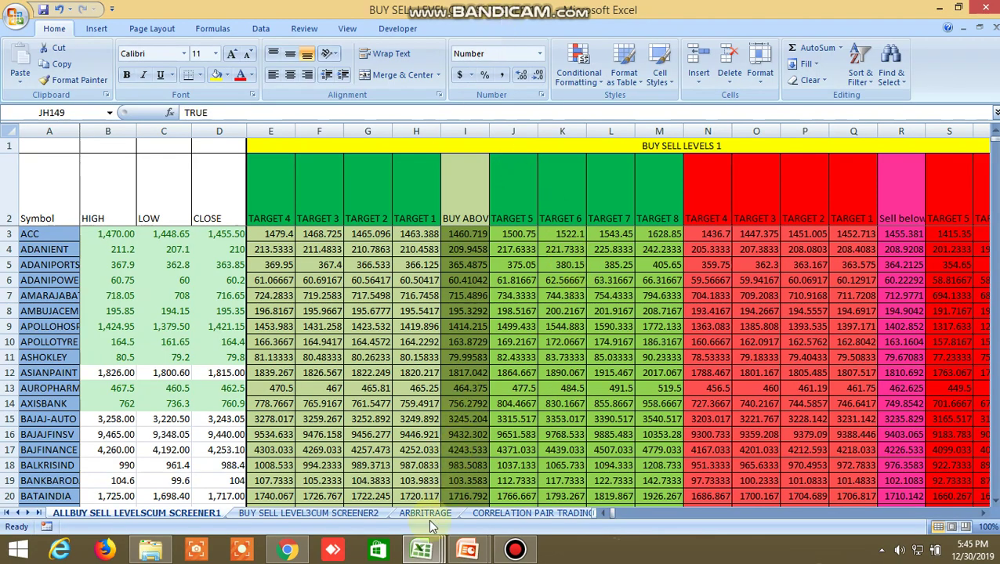
Step: View the BUY SELL LEVEL 4 (6) workbook and return to the BUY SELL LEVEL CUM SCREENER 1 (6) workbook
mouse_move(423, 549)
click(647, 502)
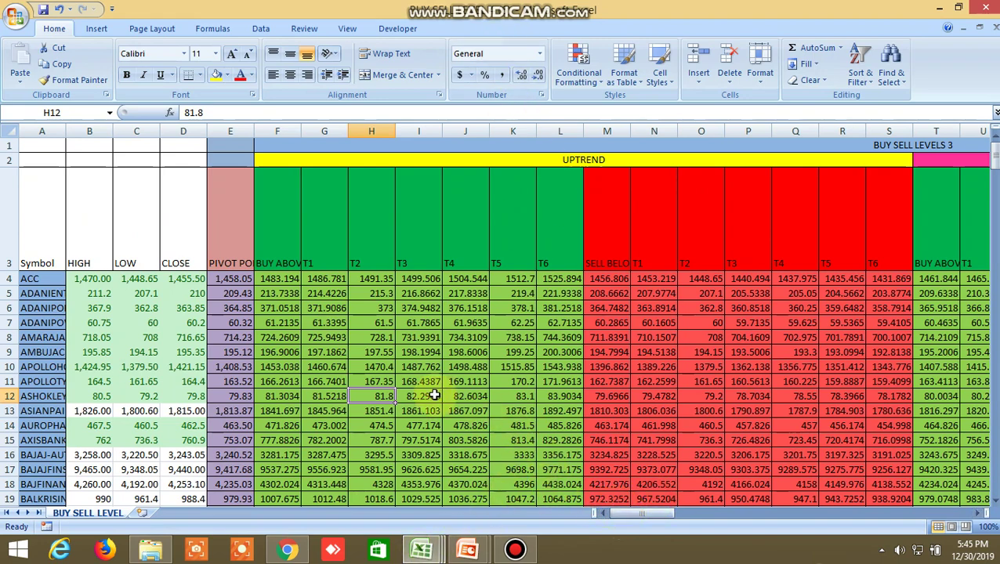
mouse_move(422, 549)
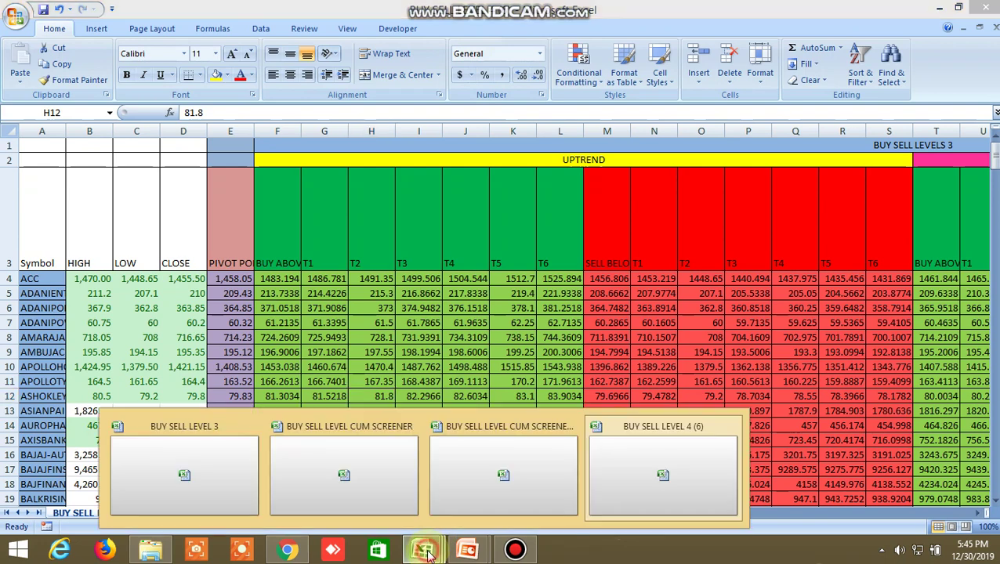
click(525, 484)
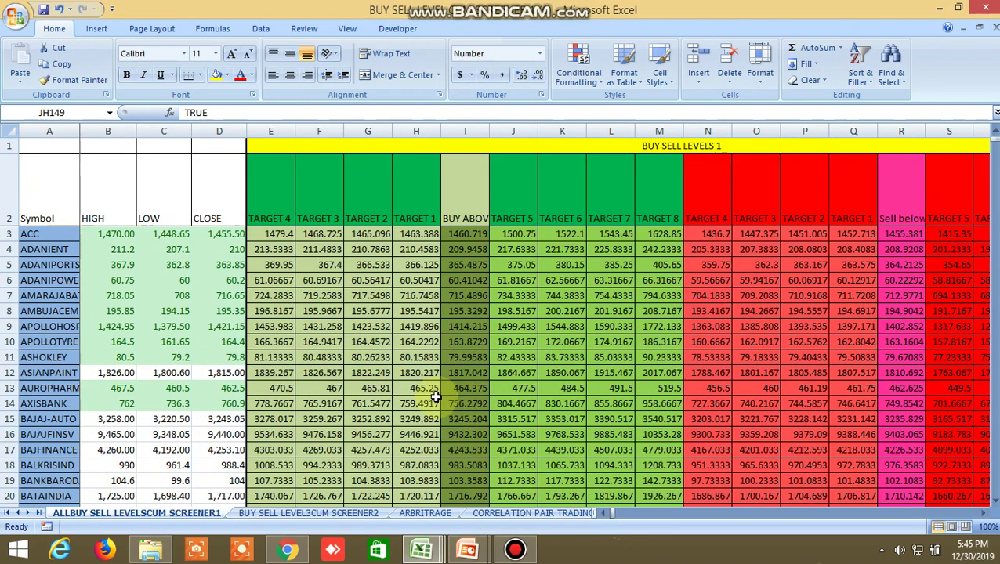
Step: Check ACC's buy-above and sell-below levels under BUY SELL LEVELS 1
scroll(474, 286, down, 2)
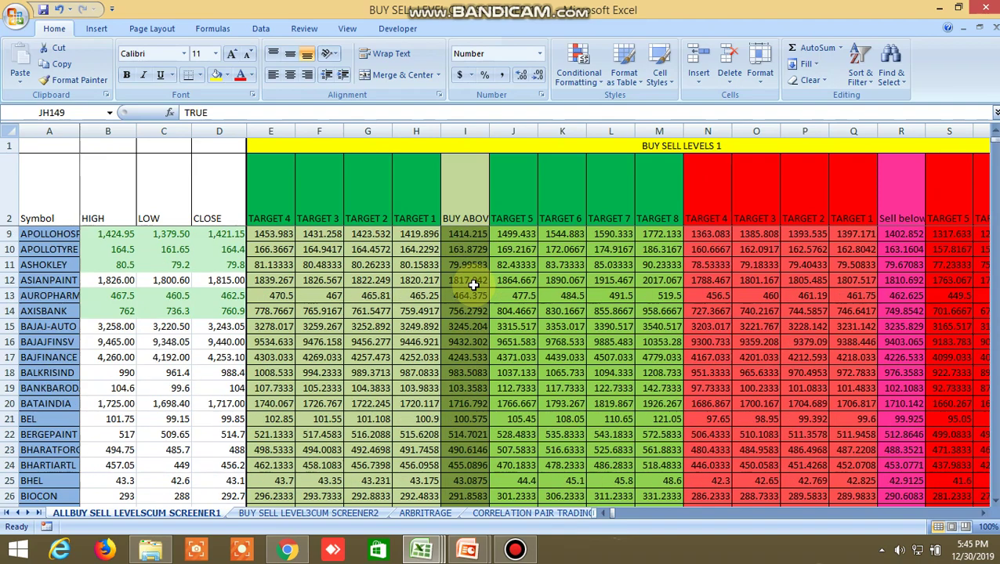
scroll(473, 286, up, 2)
click(466, 235)
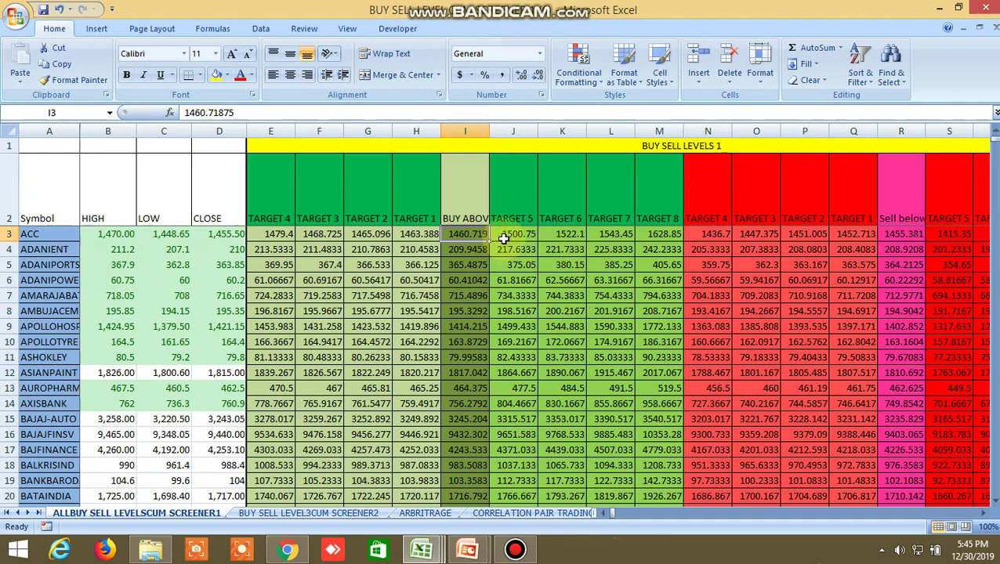
click(903, 237)
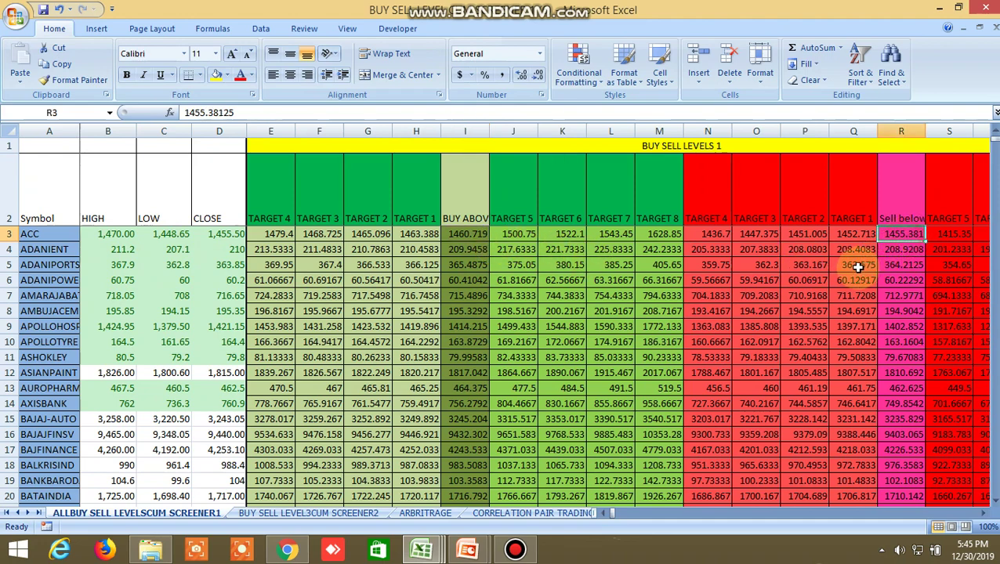
Step: Check ACC's high and low prices in the BUY SELL LEVEL CUM SCREENER workbook
mouse_move(420, 551)
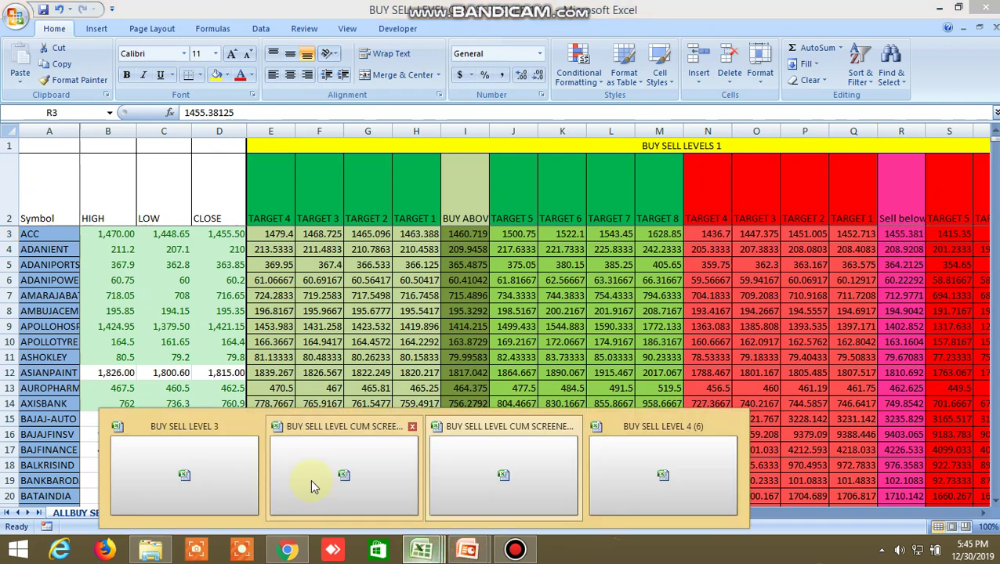
click(330, 475)
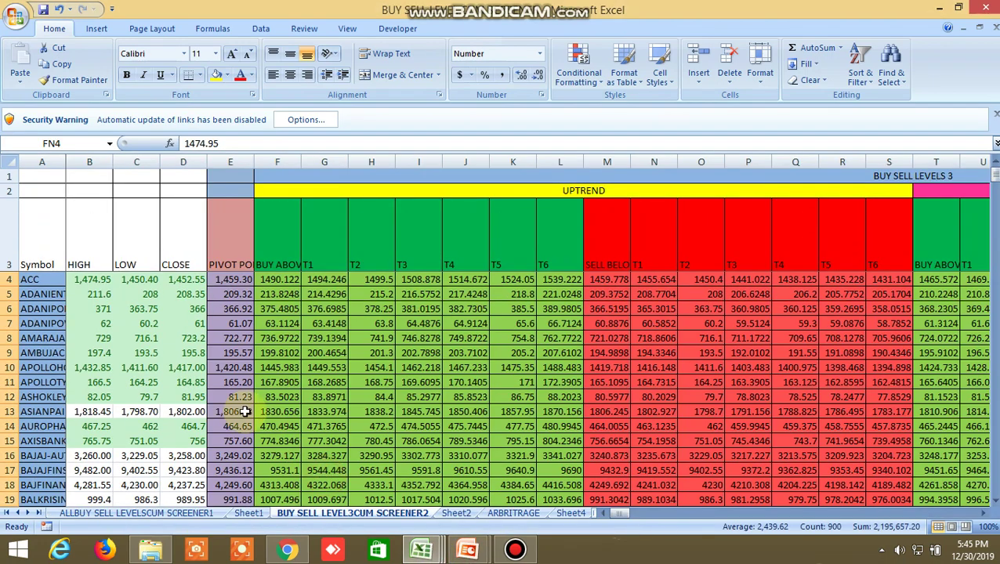
click(96, 284)
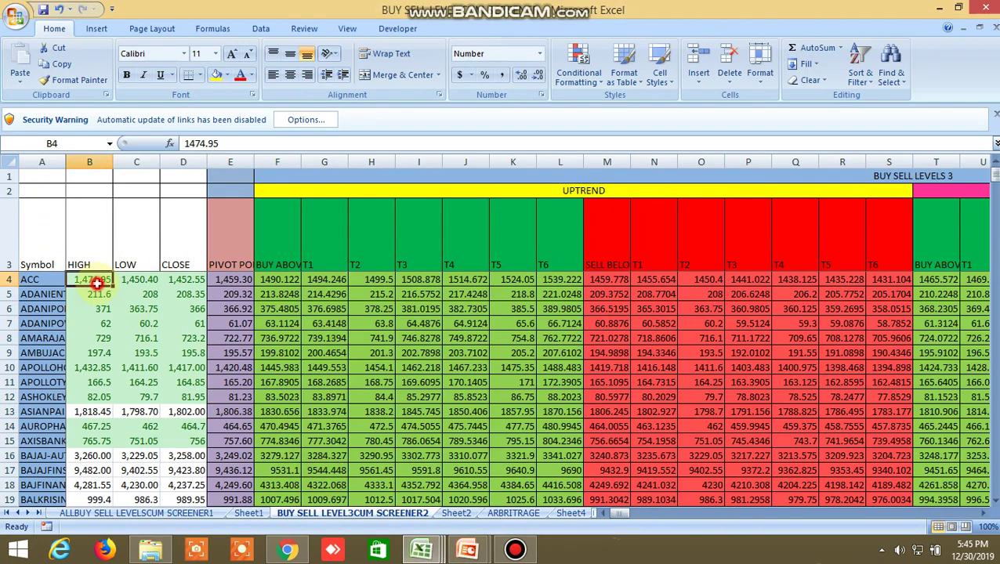
click(136, 281)
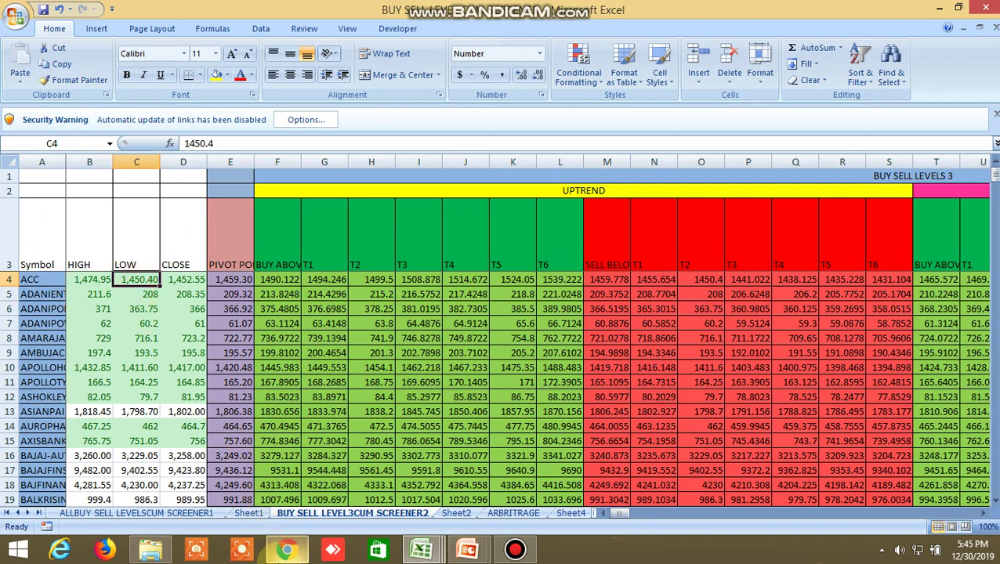
Step: Switch to Kite in Chrome, open ACC's chart from watchlist 1 and set its interval to 5 Min
click(287, 549)
click(112, 11)
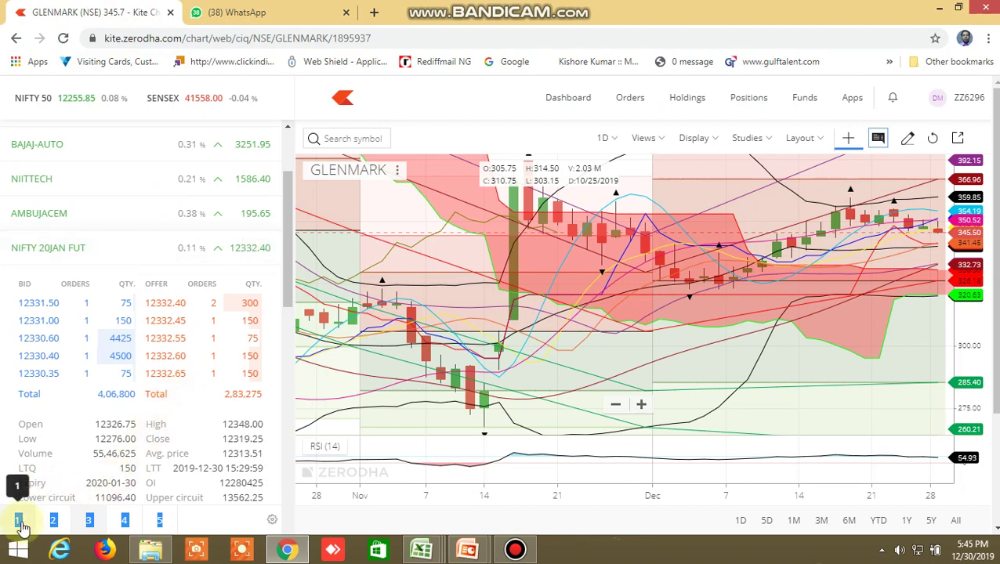
click(14, 521)
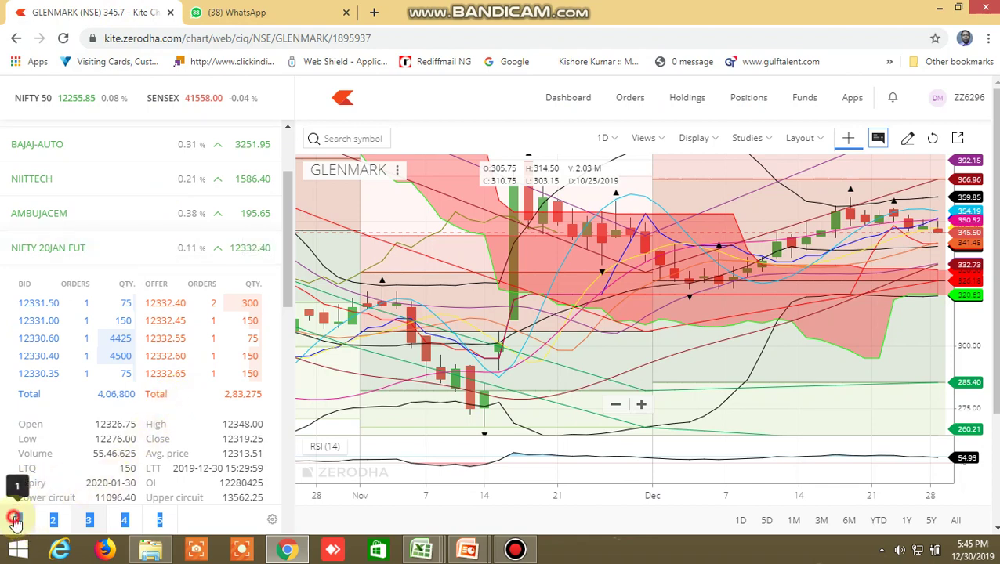
scroll(284, 446, down, 5)
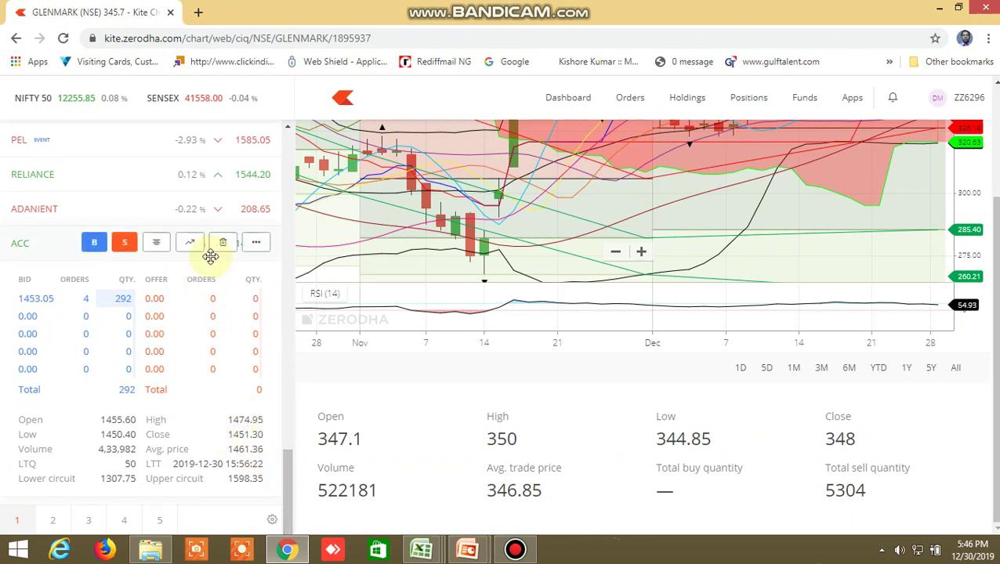
click(189, 245)
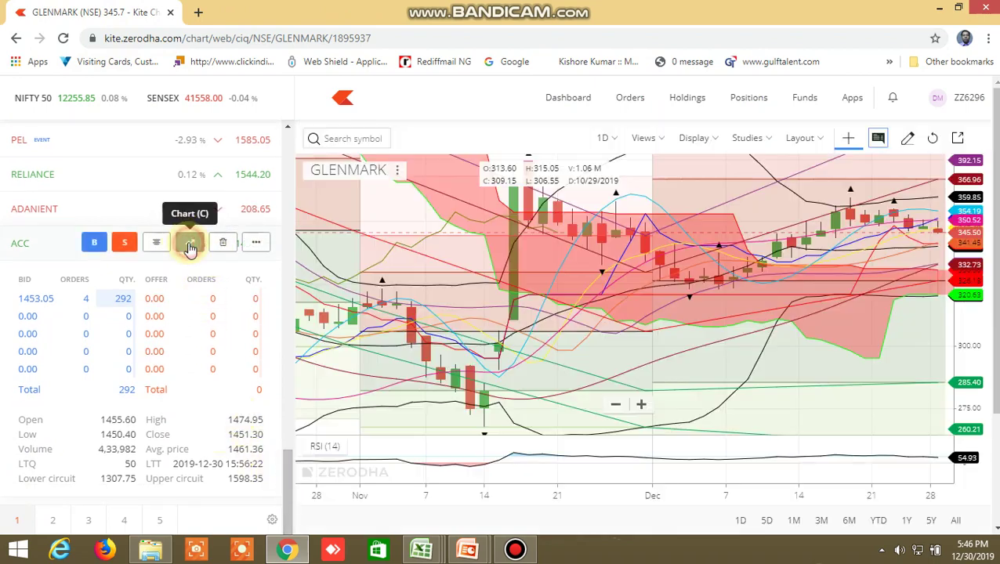
click(617, 141)
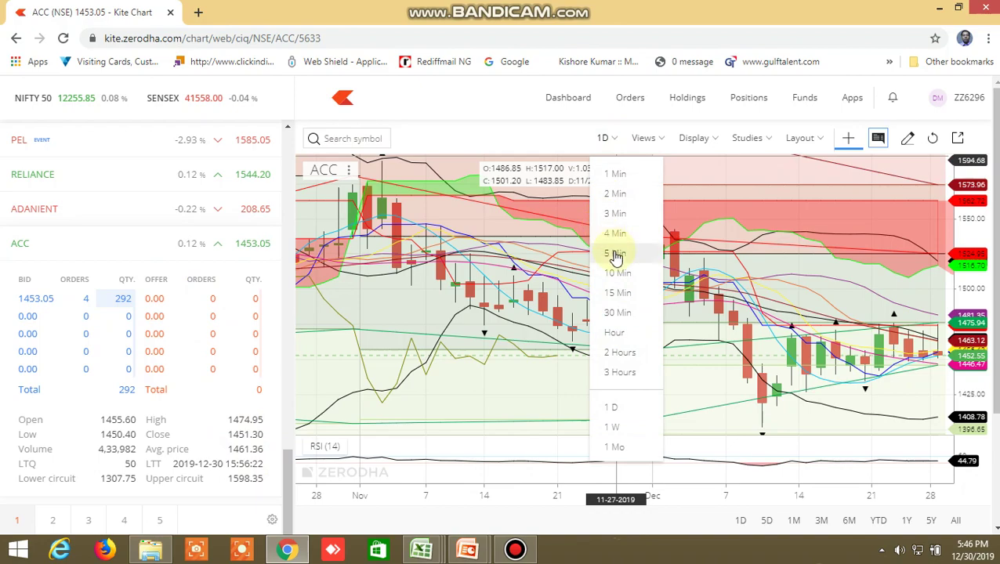
click(613, 251)
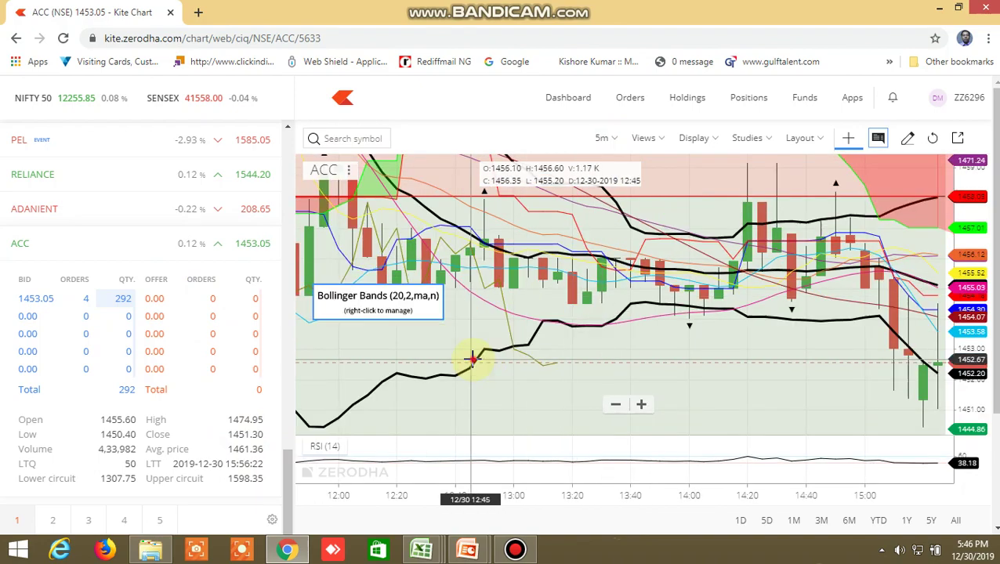
Step: Examine ACC's 5-minute price movement back to the morning of 30 December 2019
drag(474, 357, 857, 341)
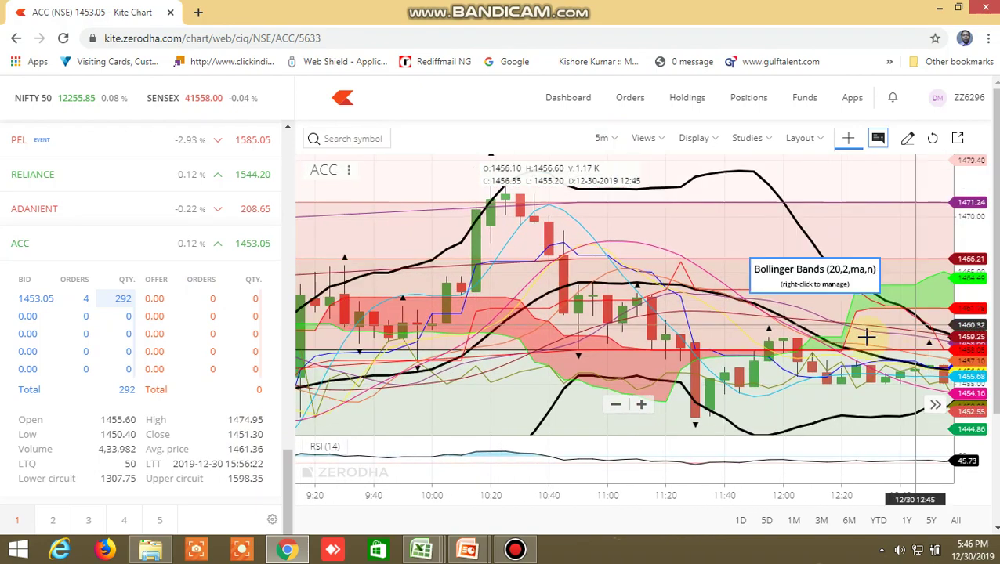
drag(531, 335, 728, 313)
drag(469, 337, 584, 339)
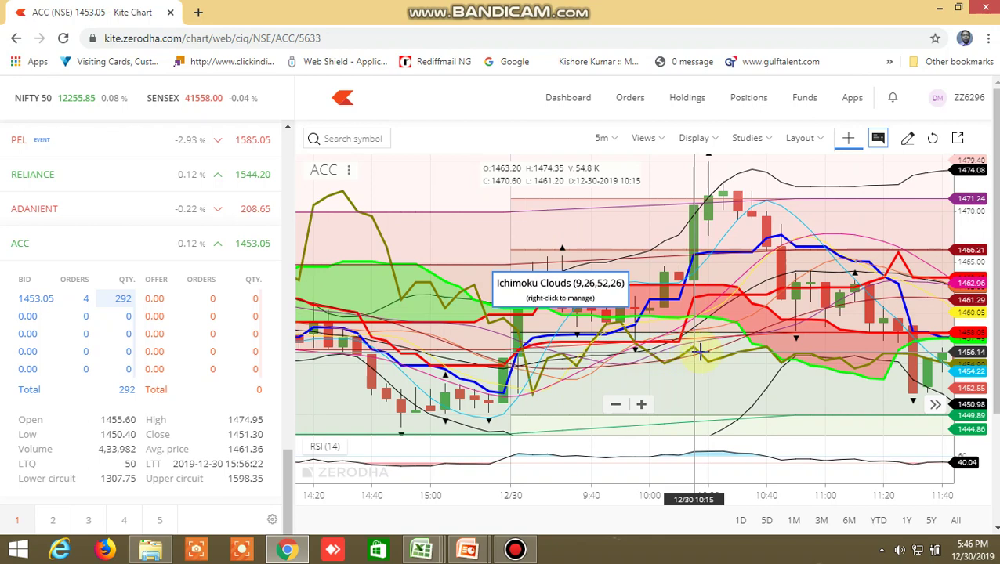
drag(705, 349, 636, 347)
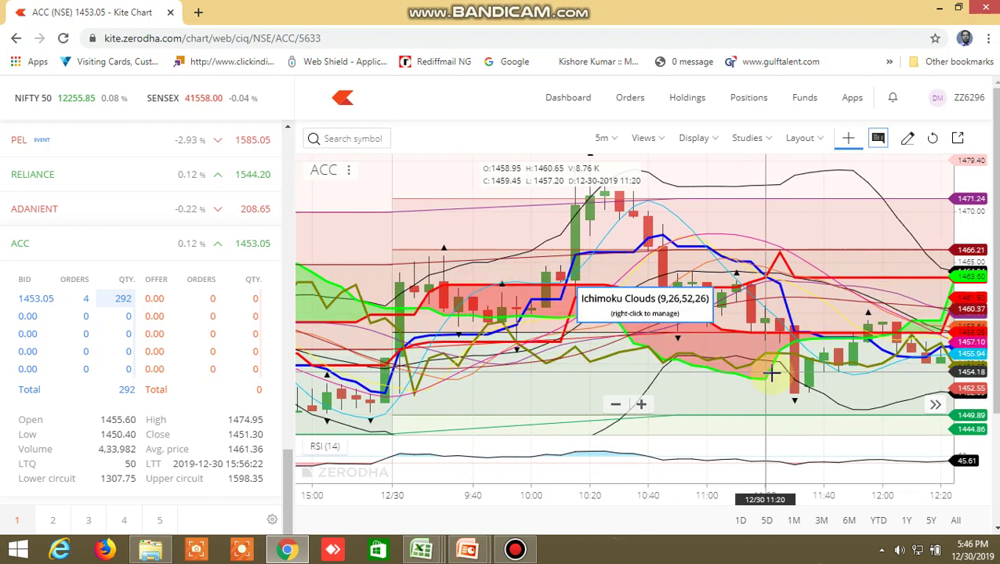
Step: Switch to Excel and check ACC's levels in the two BUY SELL LEVEL CUM SCREENER workbooks, ending with its sell-below level under BUY SELL LEVELS 1
mouse_move(416, 553)
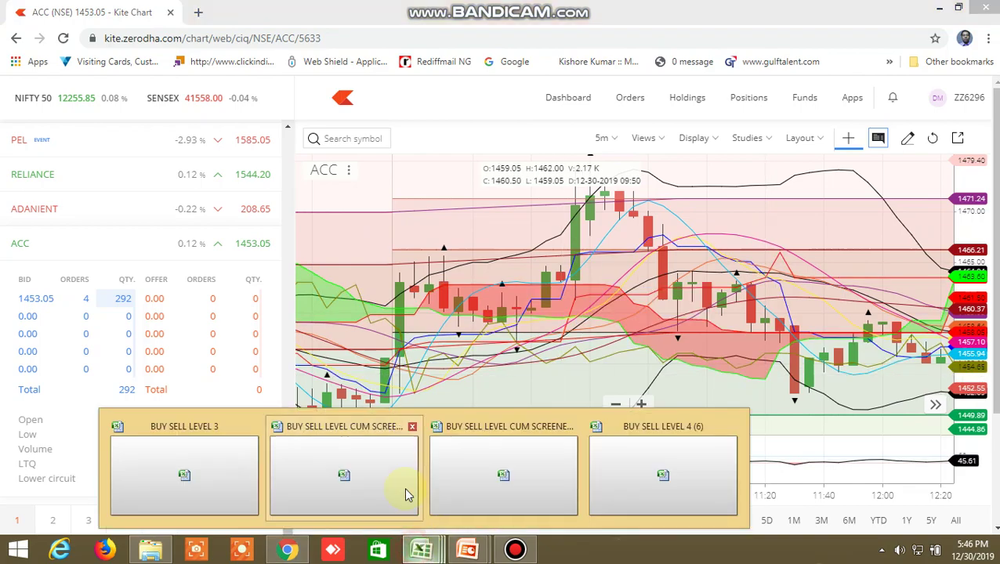
click(364, 477)
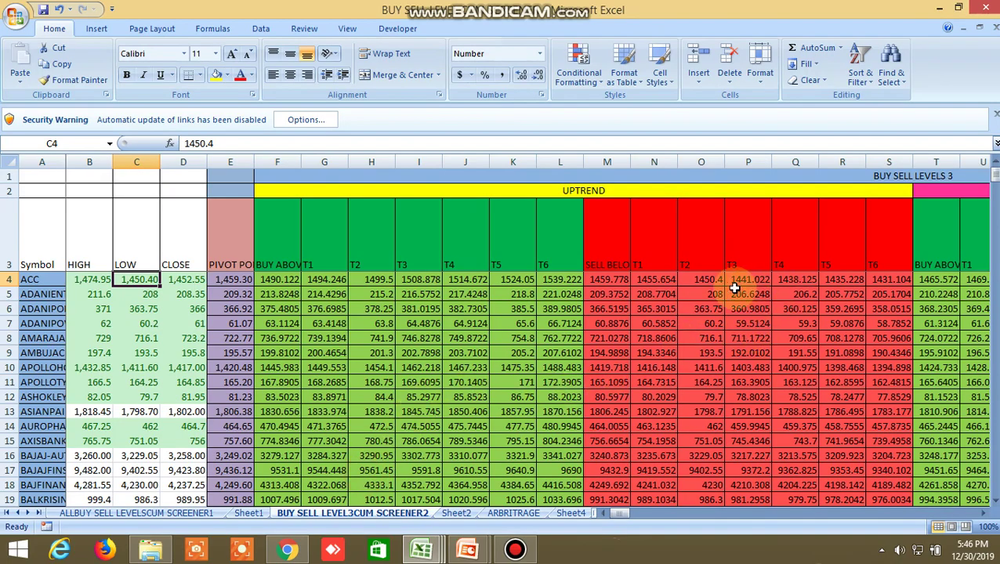
click(429, 555)
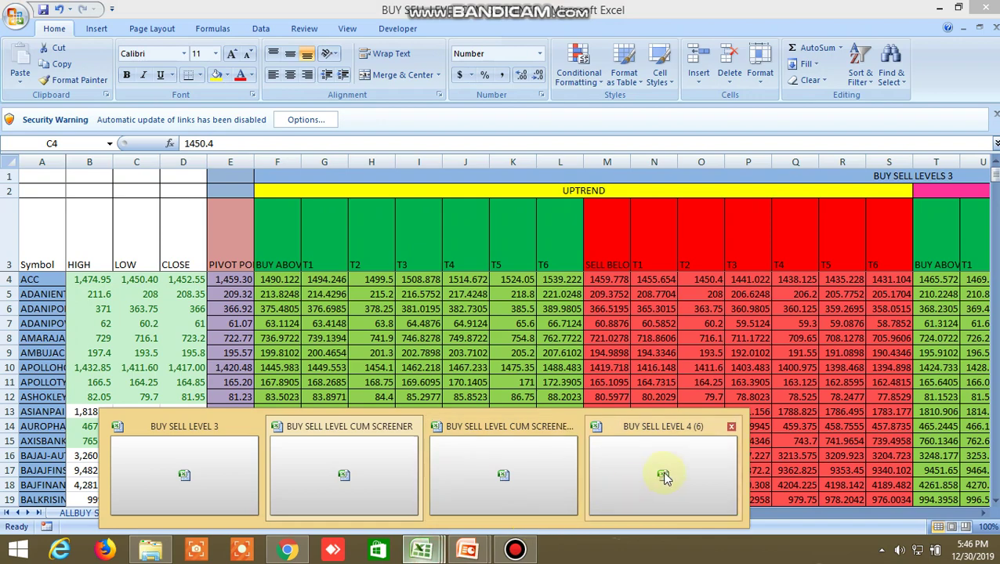
click(510, 471)
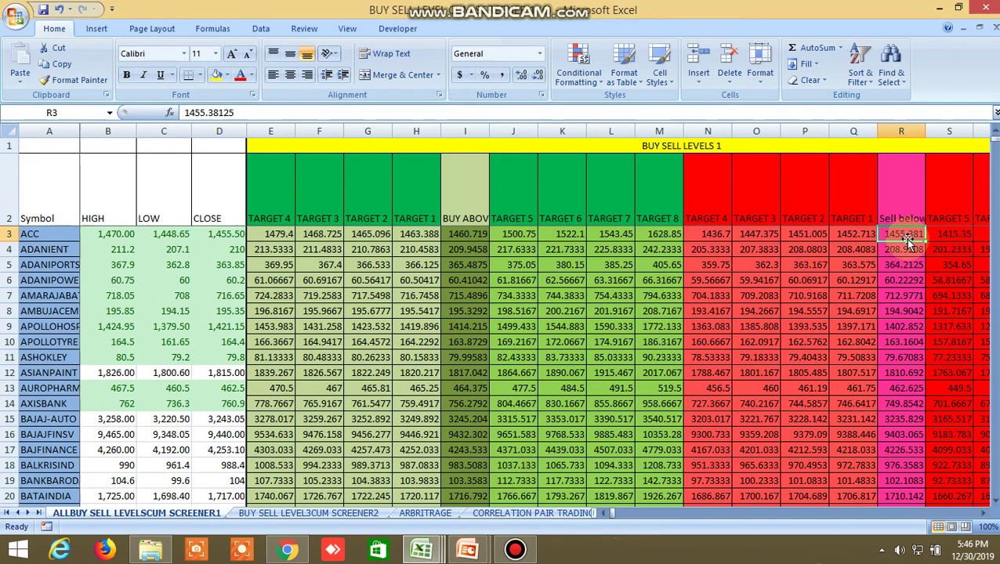
Step: Switch to Kite in Chrome and examine ACC's 5-minute price movement from 11:30 to the close on 30 December 2019
click(308, 550)
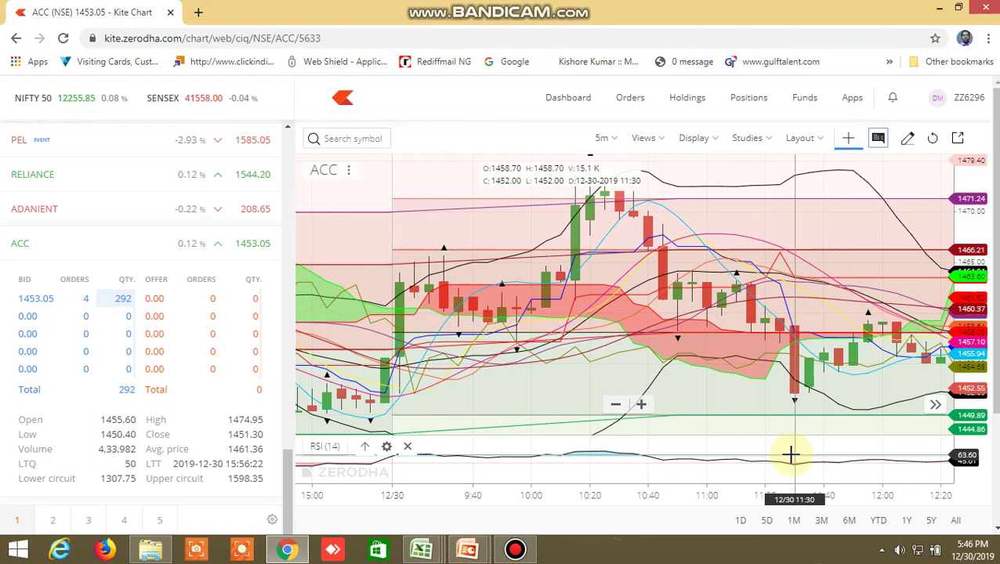
drag(826, 424, 586, 406)
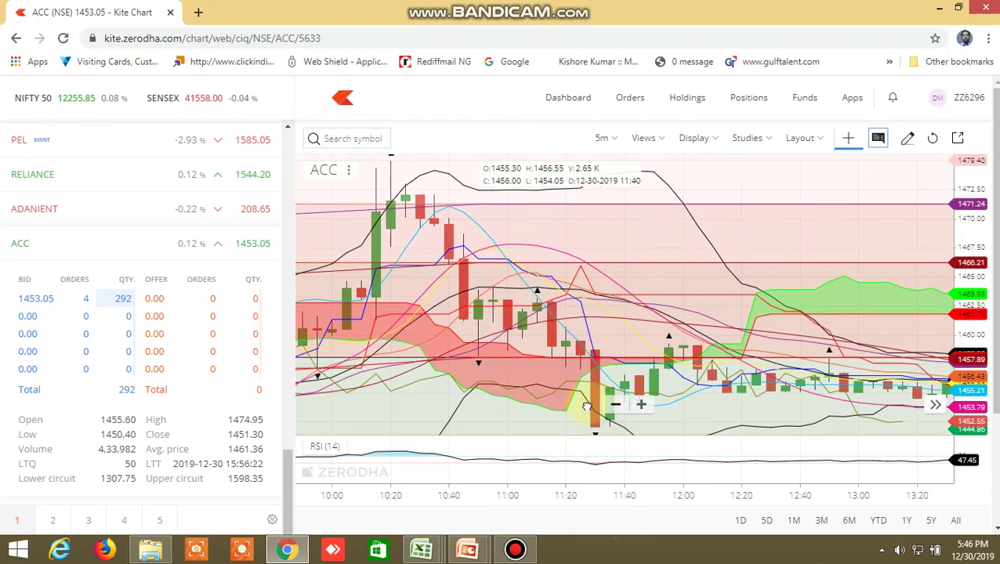
mouse_move(752, 415)
mouse_down()
mouse_move(633, 413)
mouse_move(755, 397)
mouse_up()
right_click(842, 413)
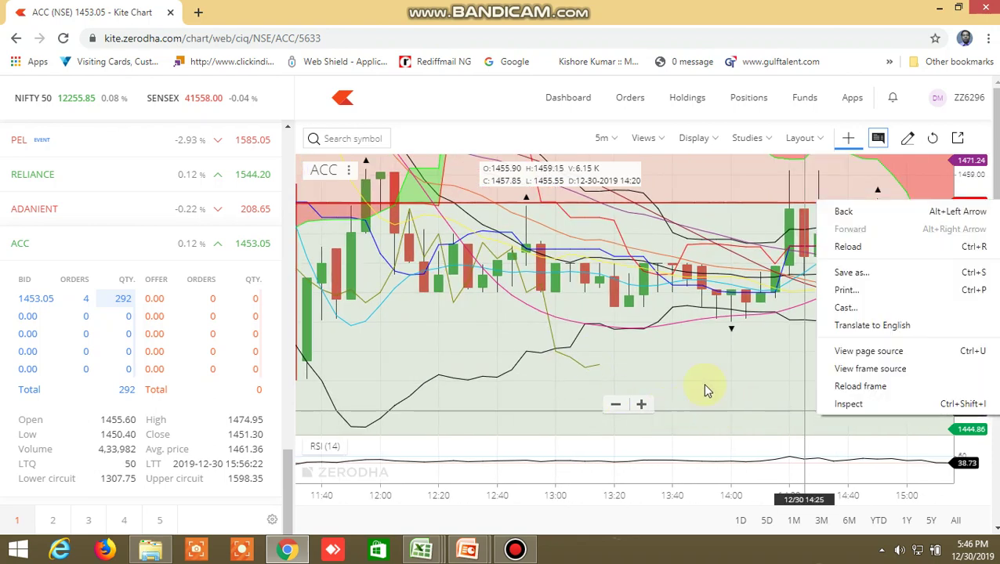
click(707, 387)
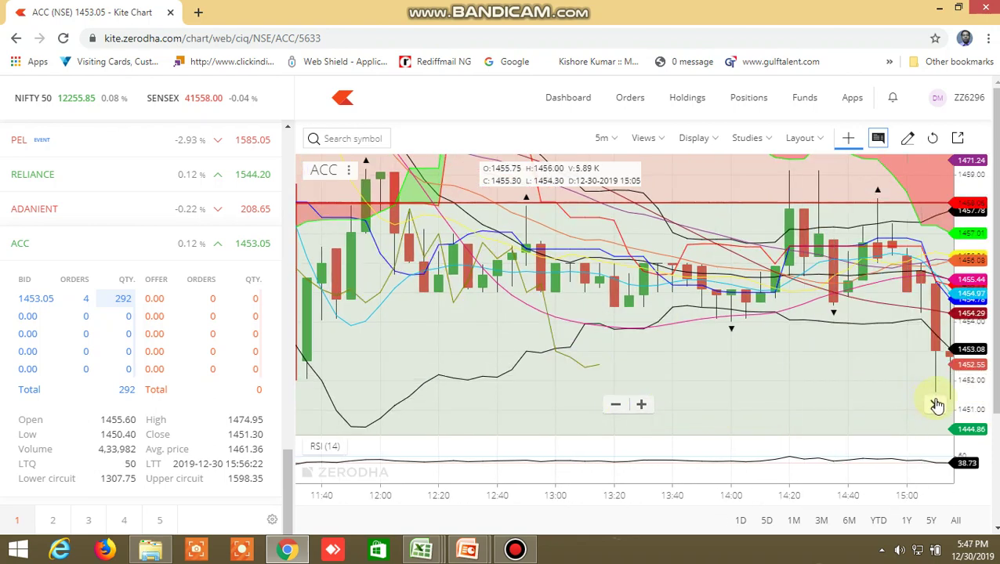
drag(754, 372, 694, 372)
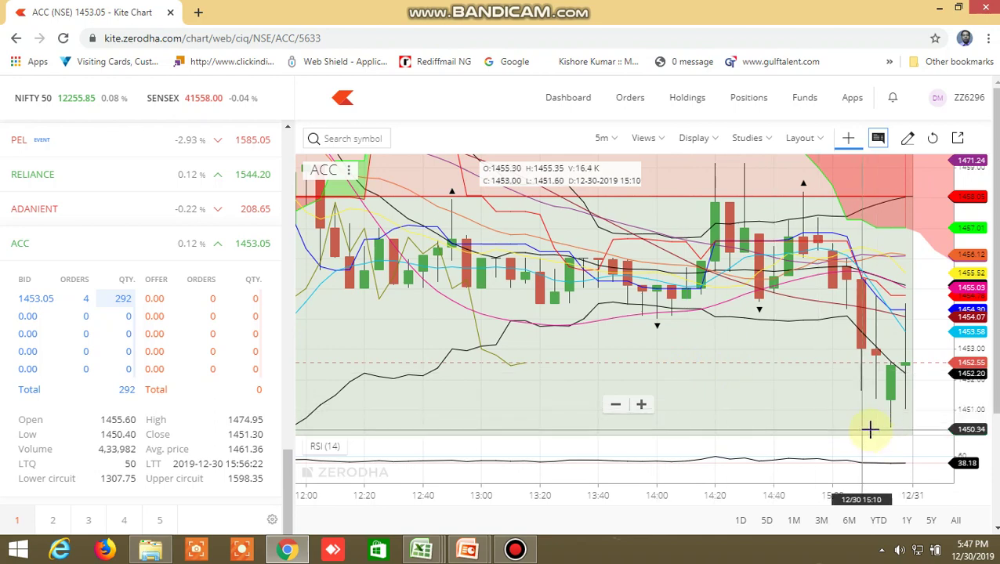
Step: Switch to the BUY SELL LEVEL 4 (6) workbook in Excel and check ACC's uptrend buy-above and sell-below levels under BUY SELL LEVELS 3
mouse_move(436, 556)
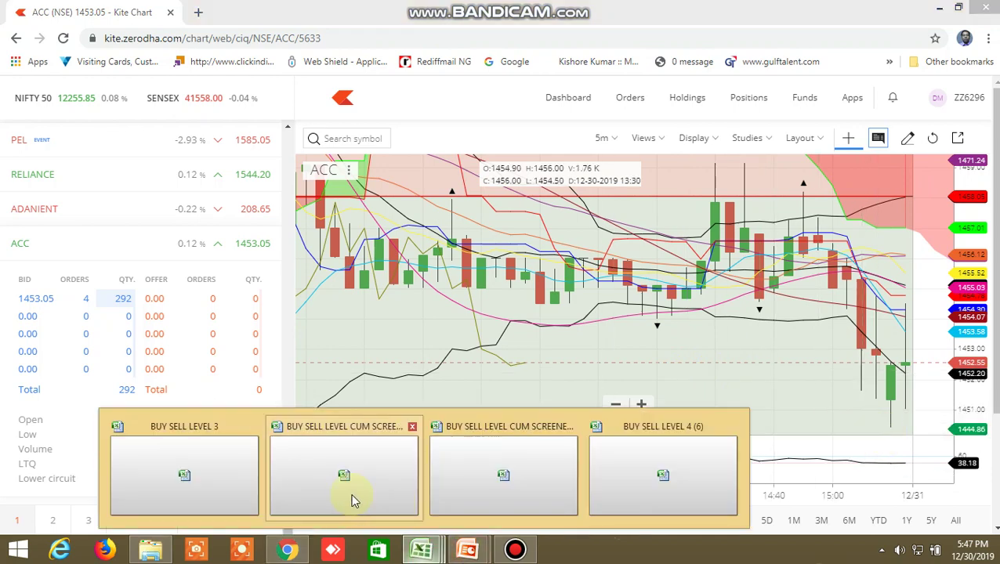
click(664, 464)
right_click(413, 382)
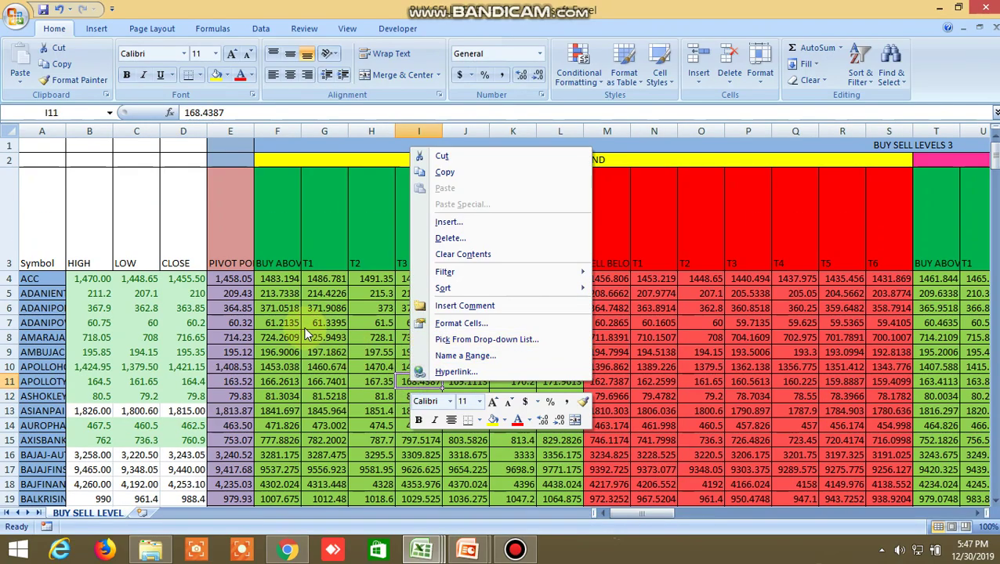
click(279, 301)
click(281, 279)
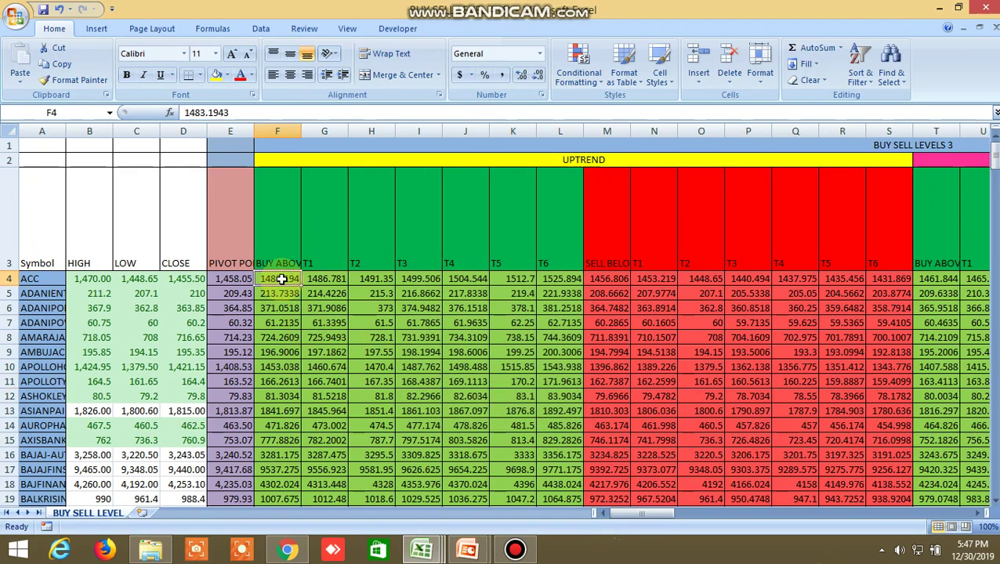
click(605, 281)
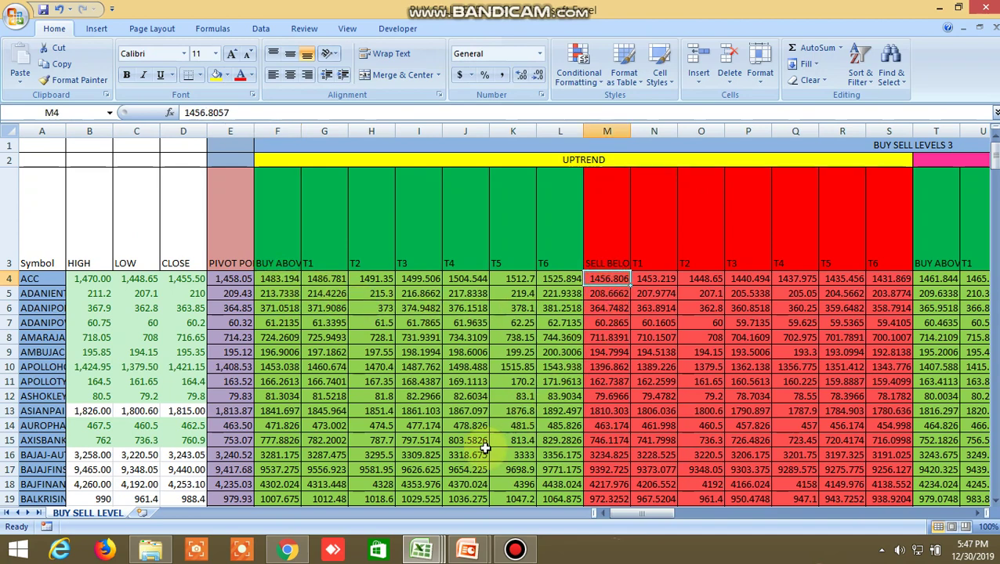
Step: Return to the BUY SELL LEVEL CUM SCREENER workbook and check ICICIBANK's buy-above and sell-below levels under BUY SELL LEVELS 1
click(423, 550)
click(512, 470)
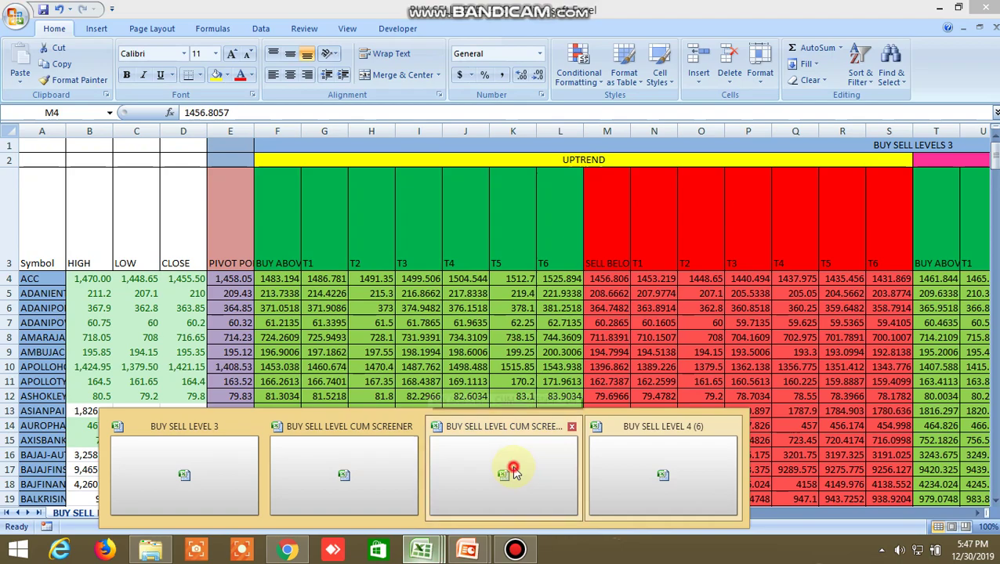
scroll(507, 356, down, 5)
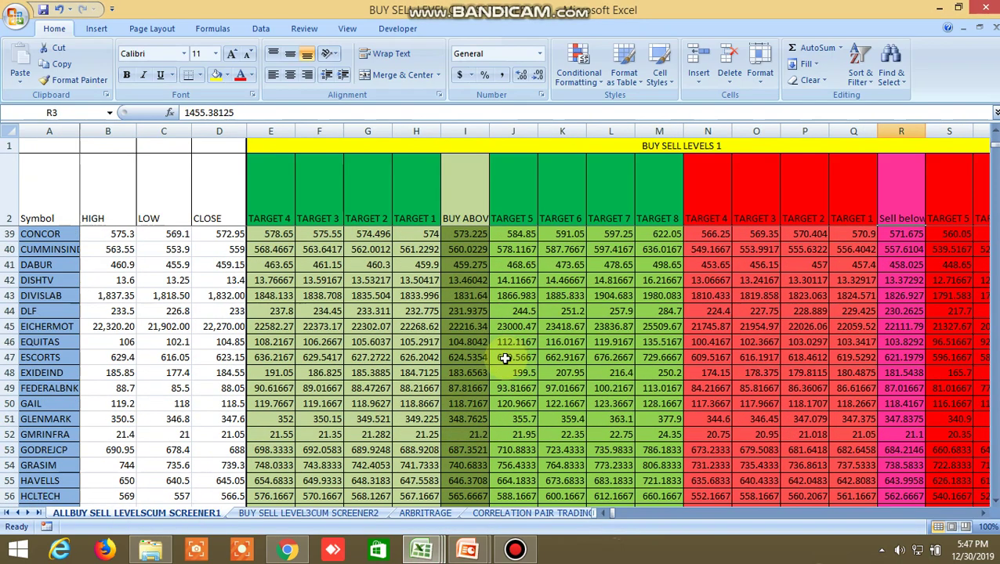
scroll(505, 358, down, 5)
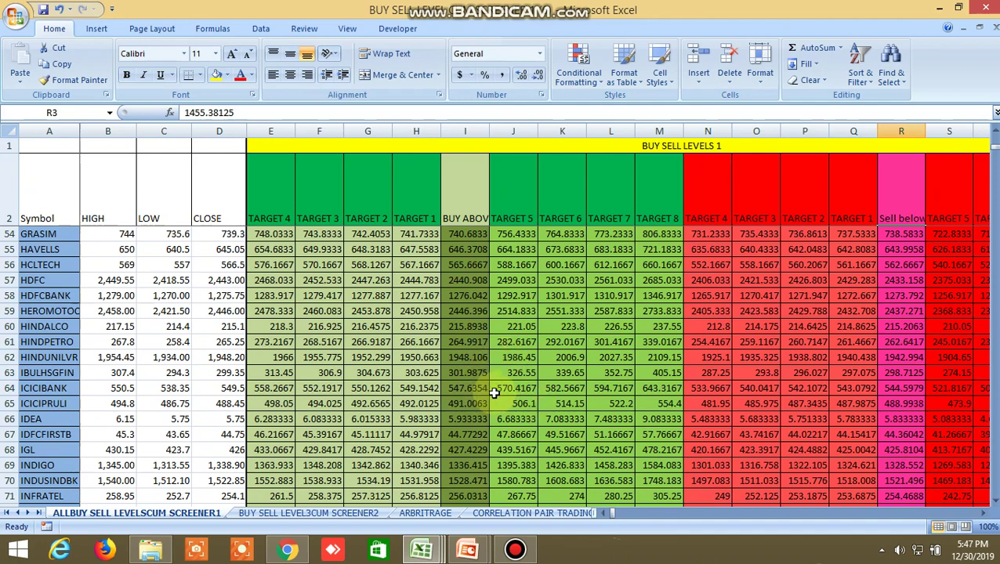
click(466, 403)
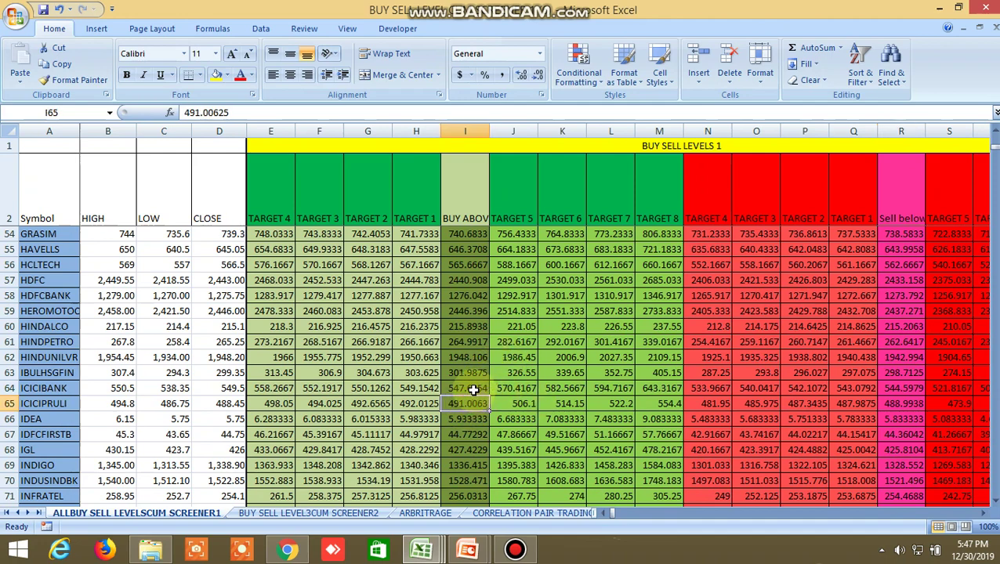
click(473, 389)
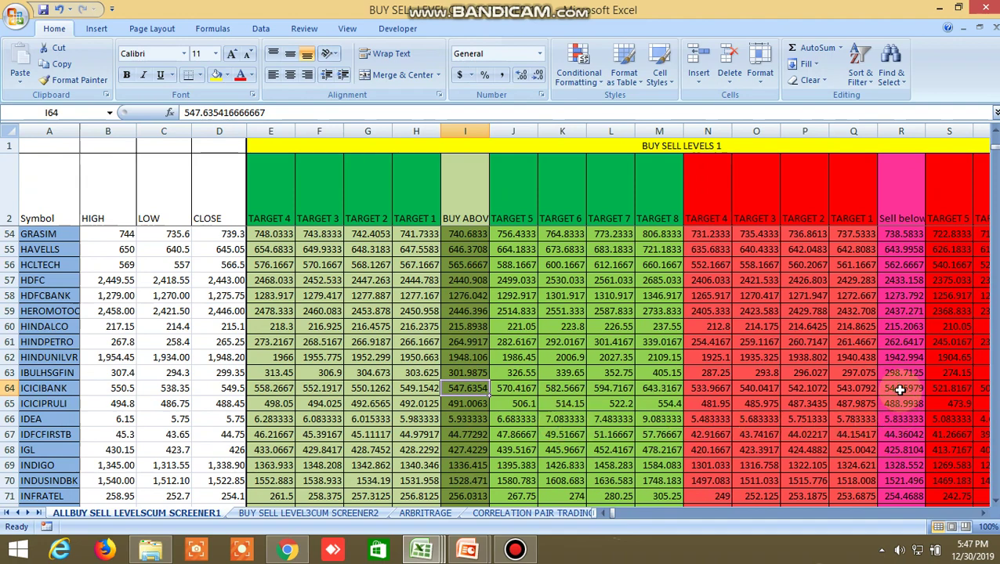
Step: Switch to Kite in Chrome, open watchlist 4 and show the market depth of SRTRANSFIN
click(288, 549)
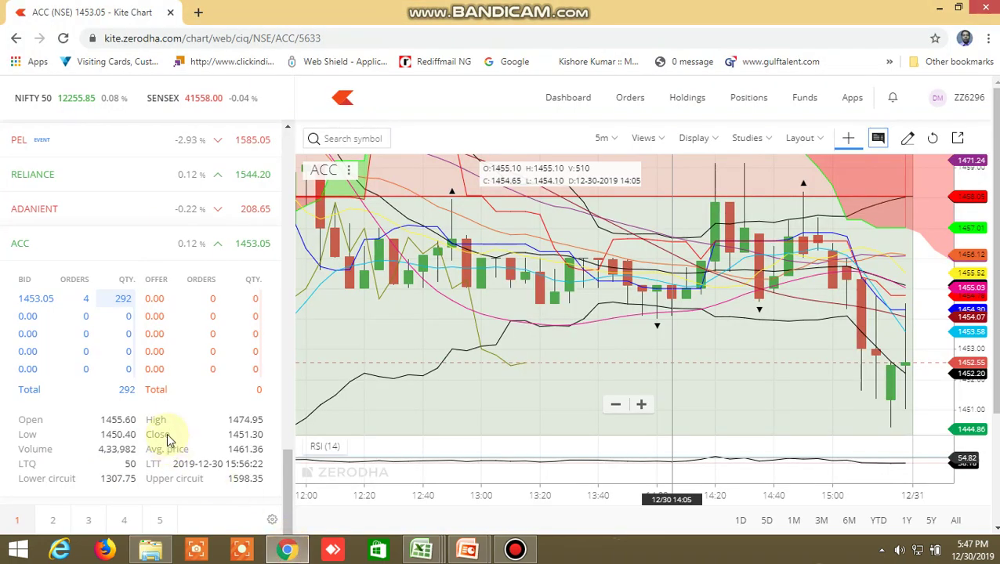
scroll(174, 372, down, 1)
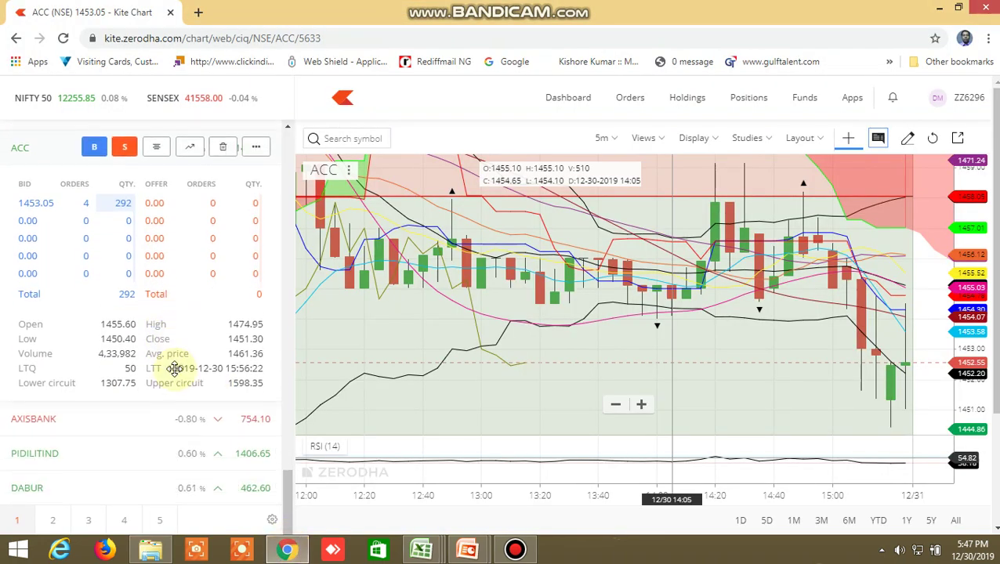
click(125, 522)
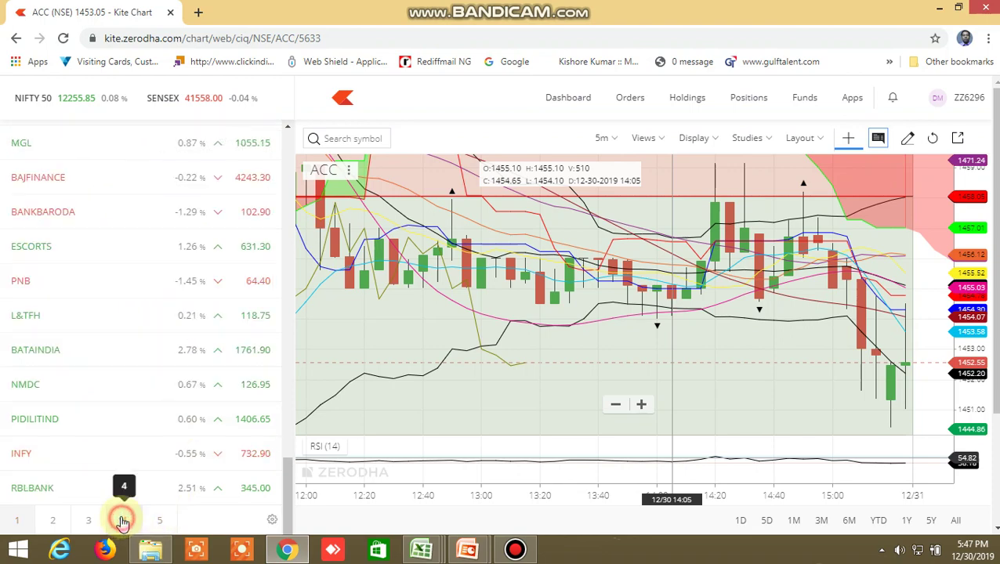
scroll(84, 114, down, 2)
scroll(83, 153, up, 12)
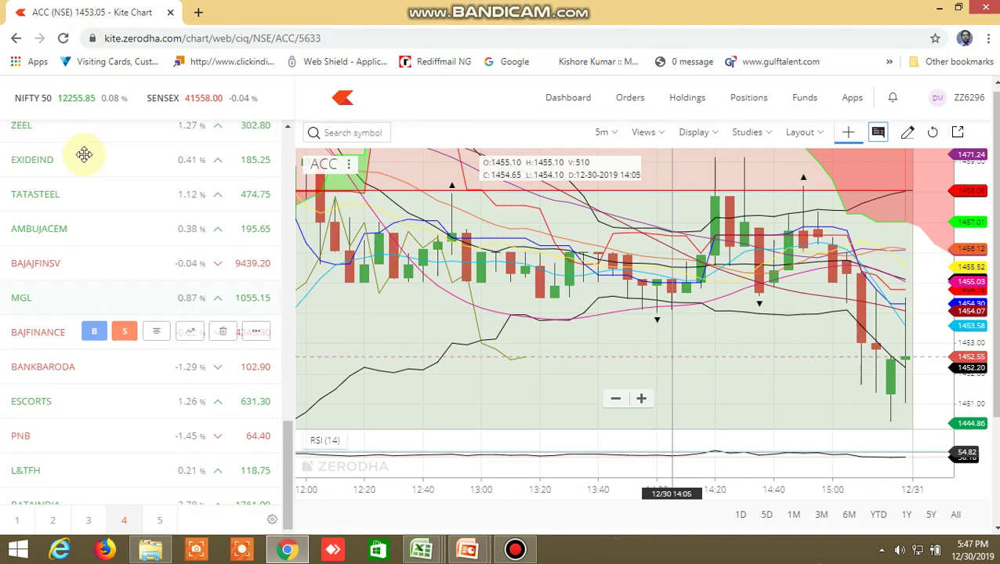
scroll(93, 165, down, 2)
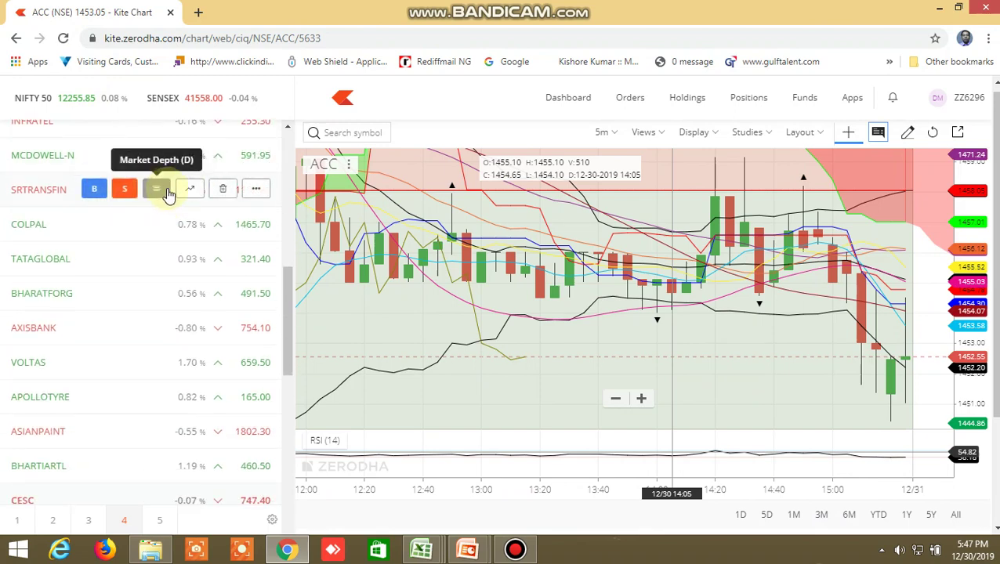
click(157, 192)
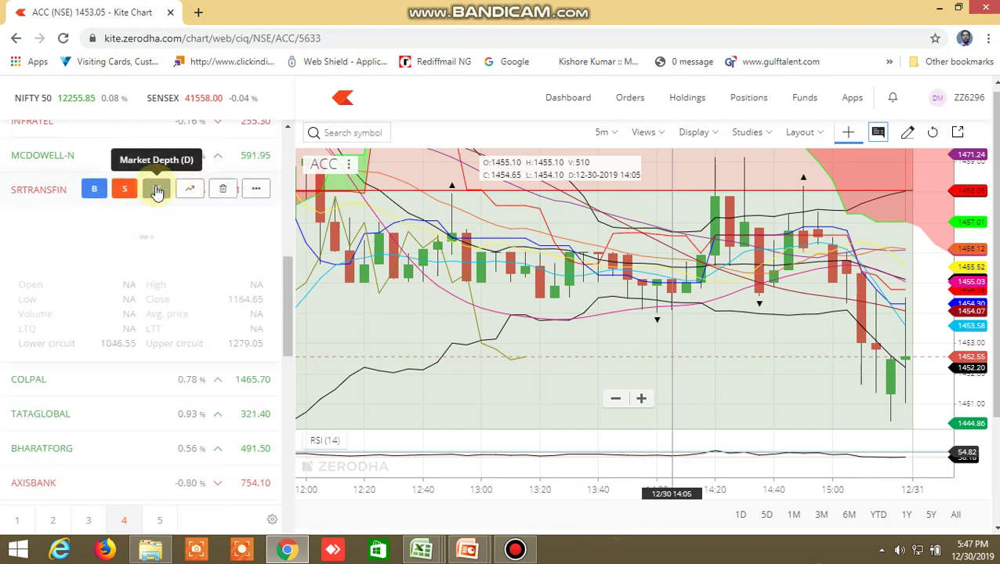
right_click(161, 193)
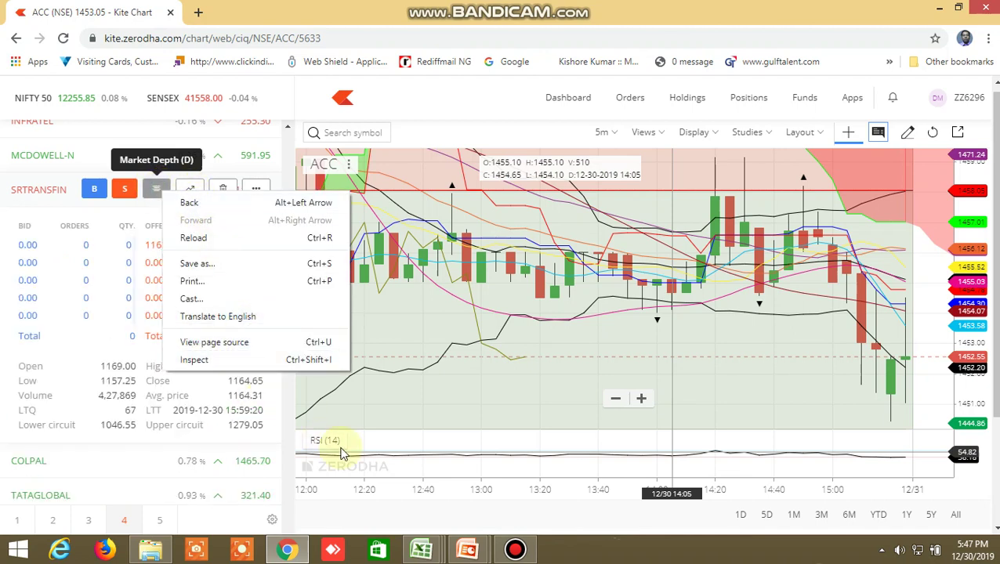
Step: Switch to the screener workbook in Excel and check SRTRANSFIN's buy-above and sell-below levels under BUY SELL LEVELS 1
mouse_move(437, 557)
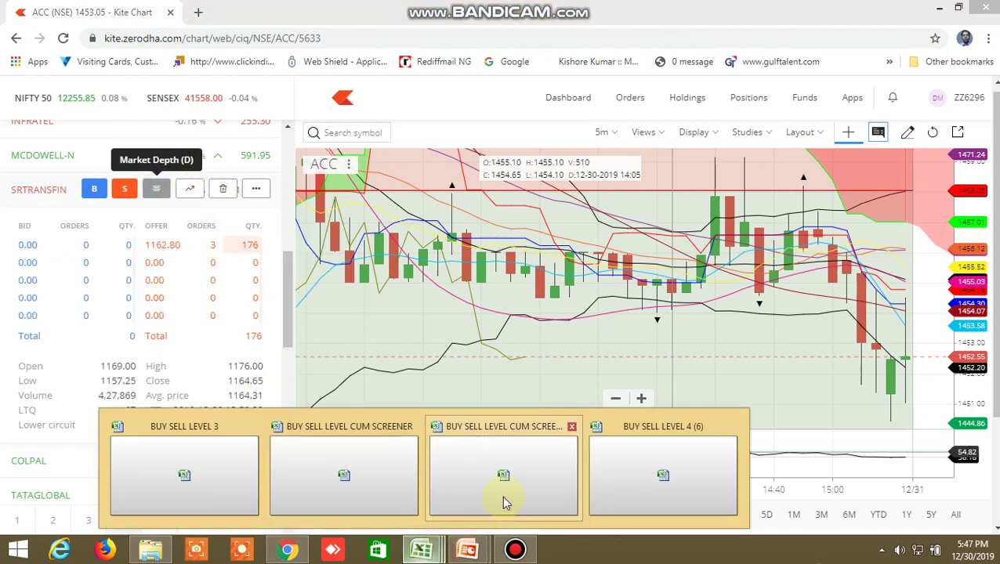
click(502, 498)
scroll(467, 394, down, 17)
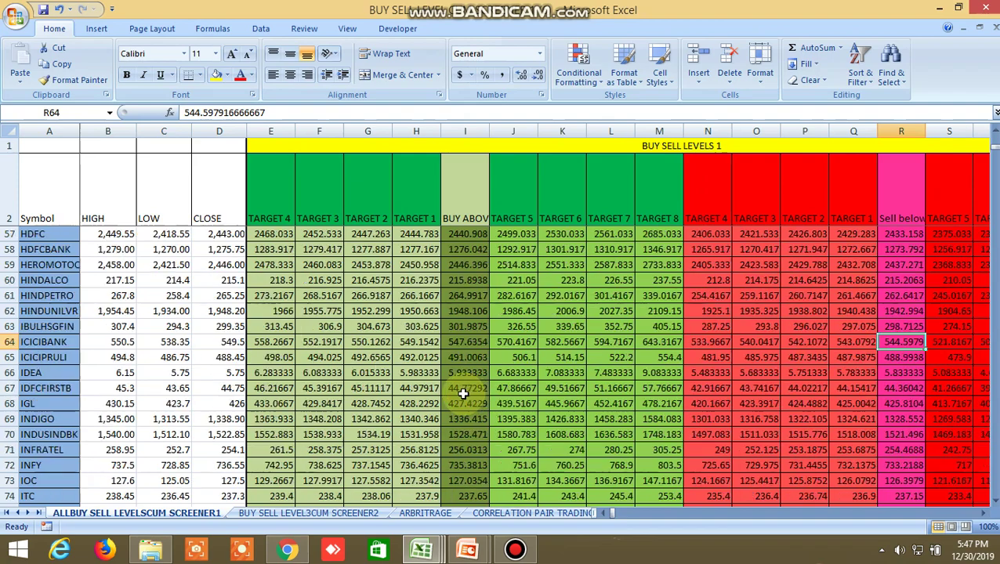
scroll(463, 394, down, 1)
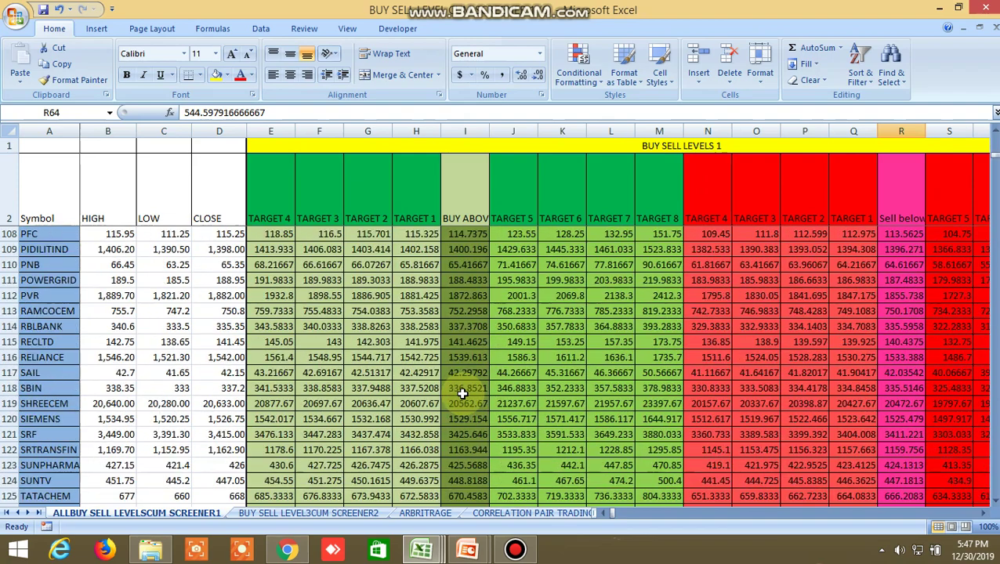
click(477, 453)
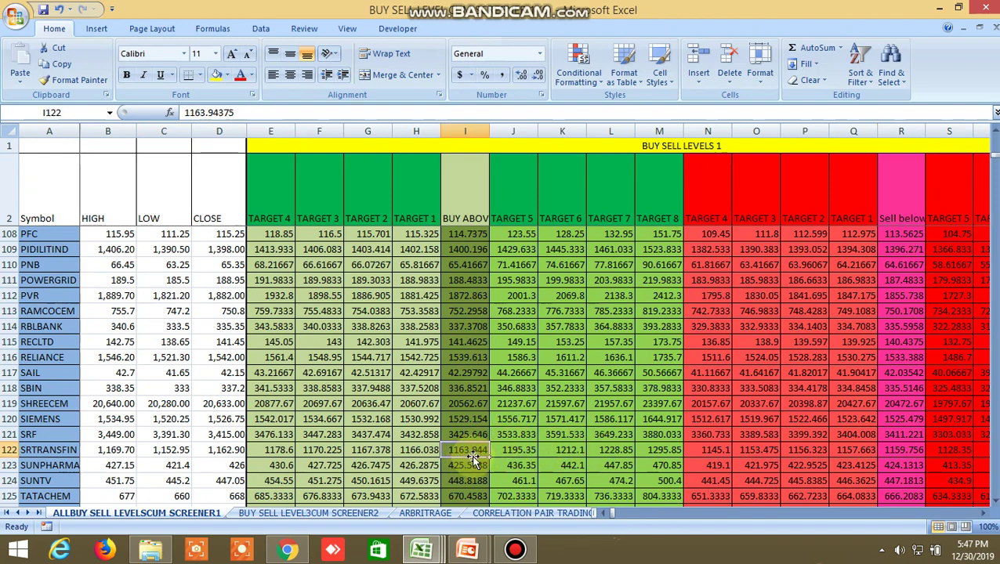
click(903, 448)
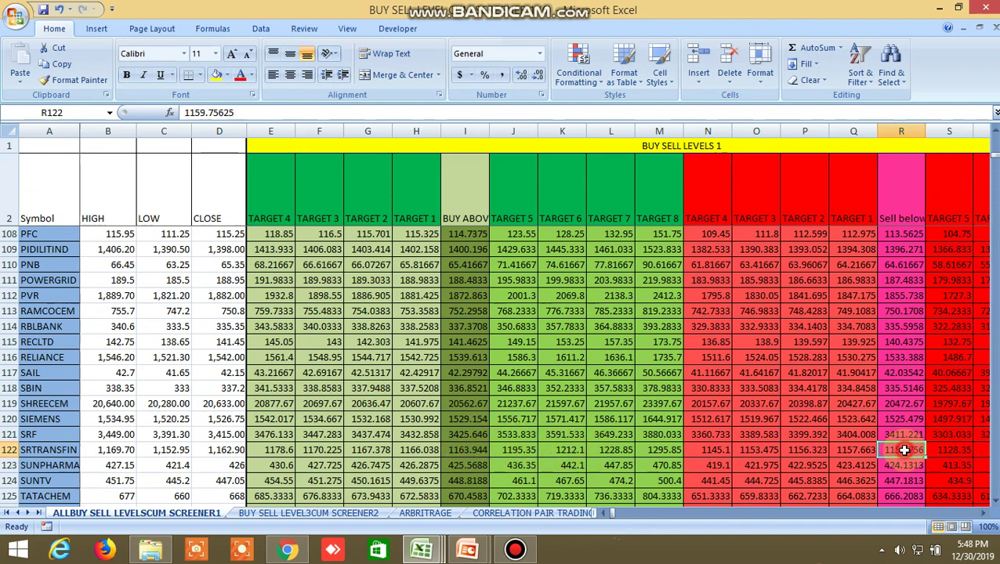
Step: Compare SRTRANSFIN's day prices in Kite with its buy-above level in the Excel screener workbook
click(288, 551)
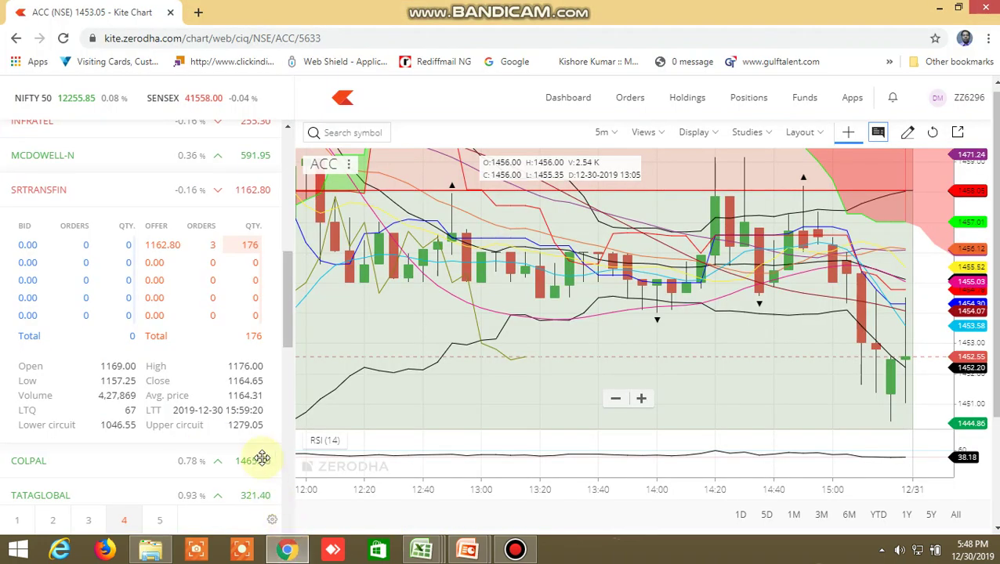
click(426, 553)
click(511, 485)
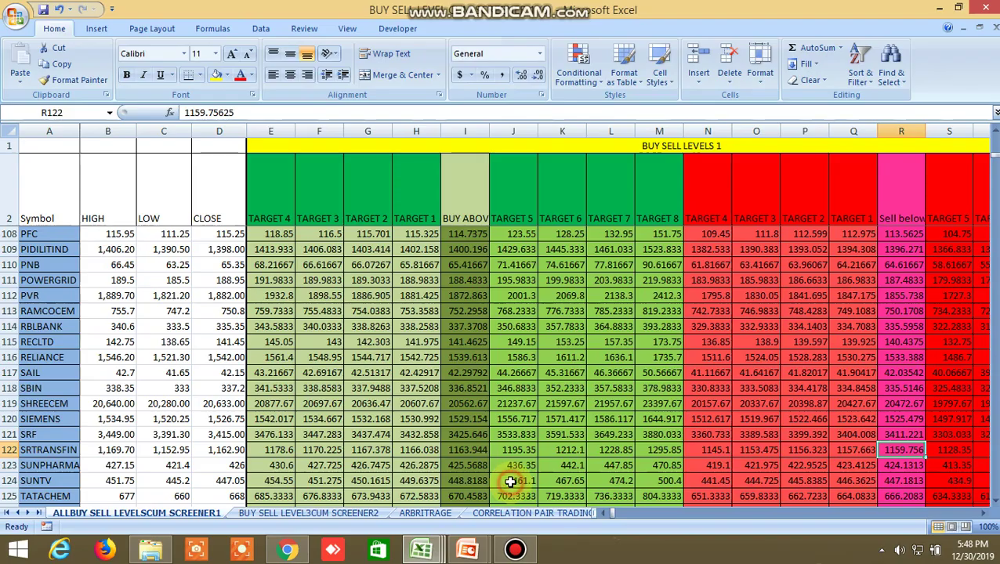
click(468, 452)
Step: Switch to Kite in Chrome, open SRTRANSFIN's chart and go back to the morning of 30 December 2019
click(288, 553)
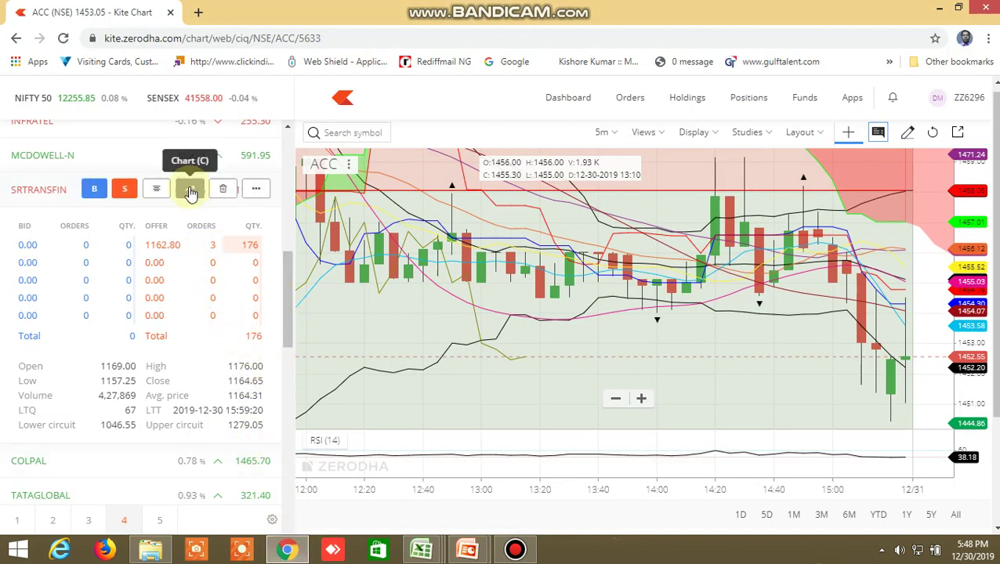
click(189, 190)
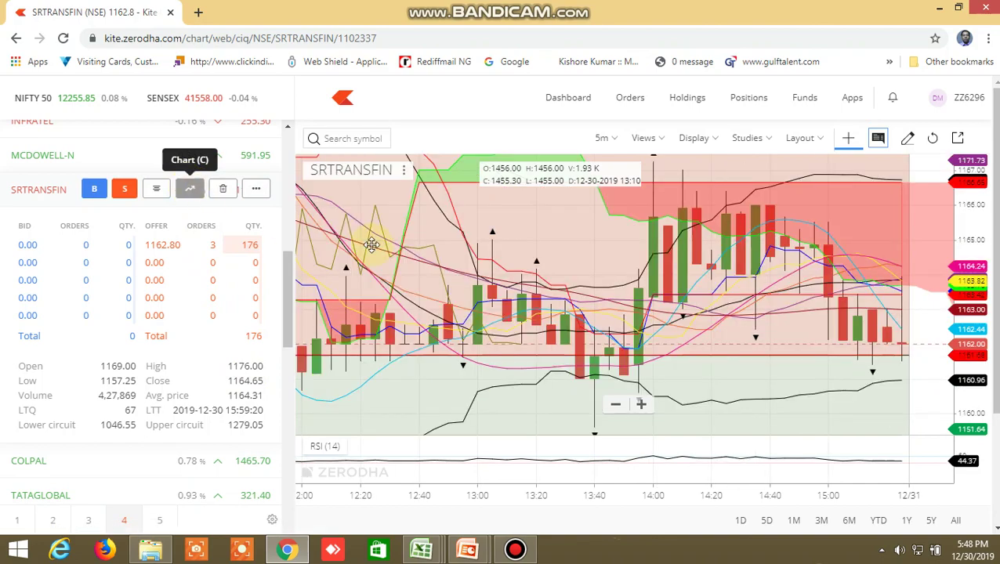
drag(455, 290, 870, 325)
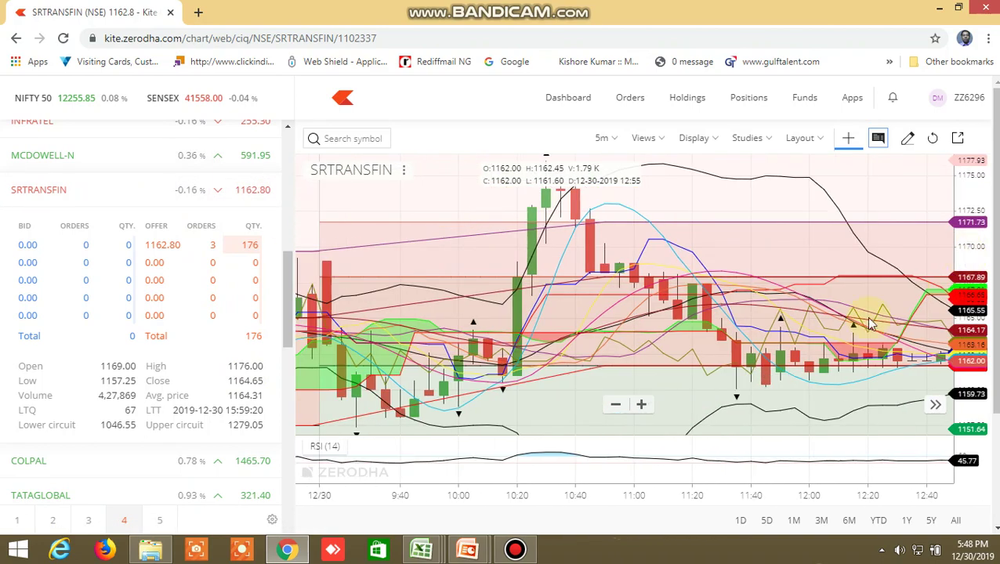
Step: Switch to the screener workbook in Excel and check SRTRANSFIN's sell-below level under BUY SELL LEVELS 1
drag(476, 435, 598, 411)
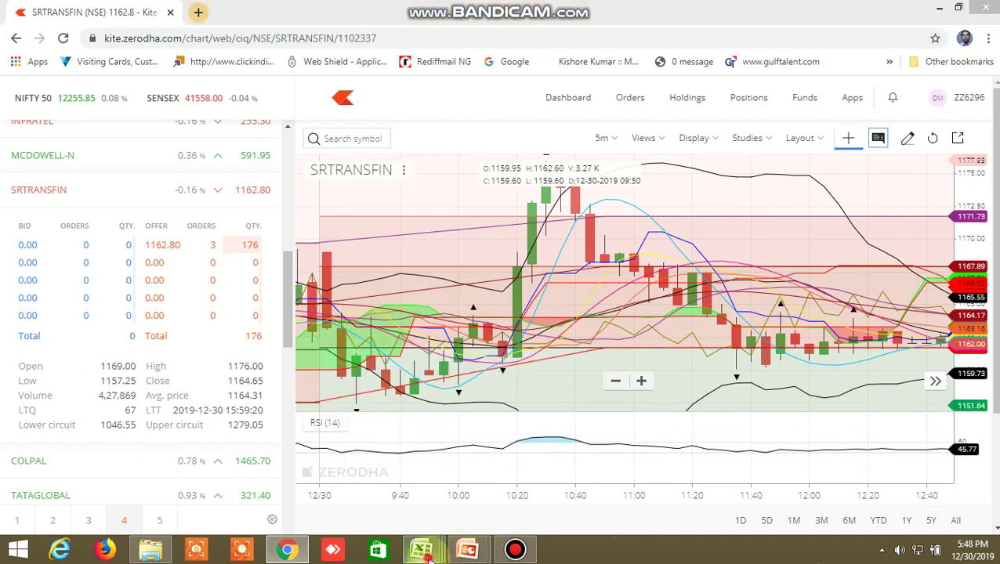
mouse_move(420, 548)
click(519, 478)
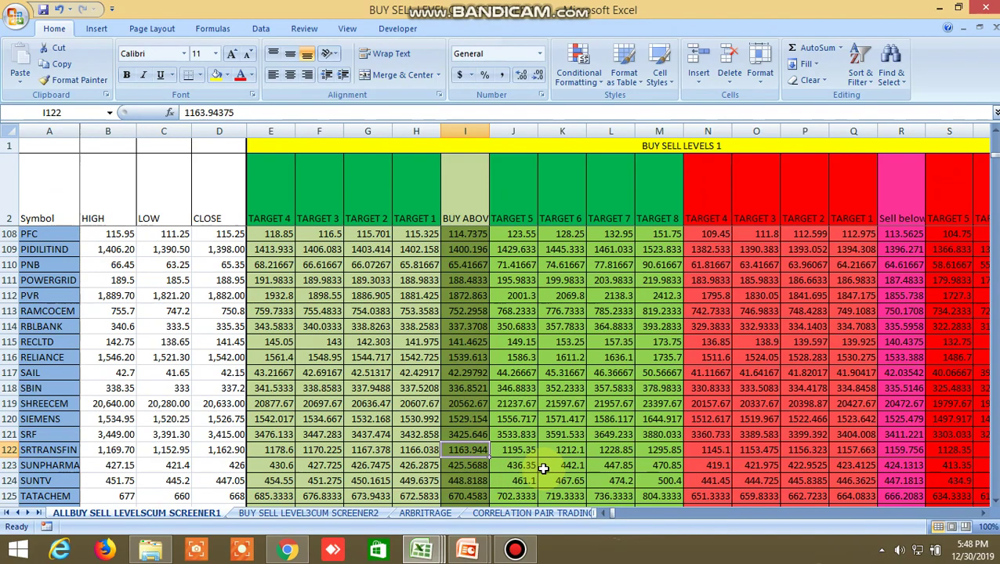
click(907, 451)
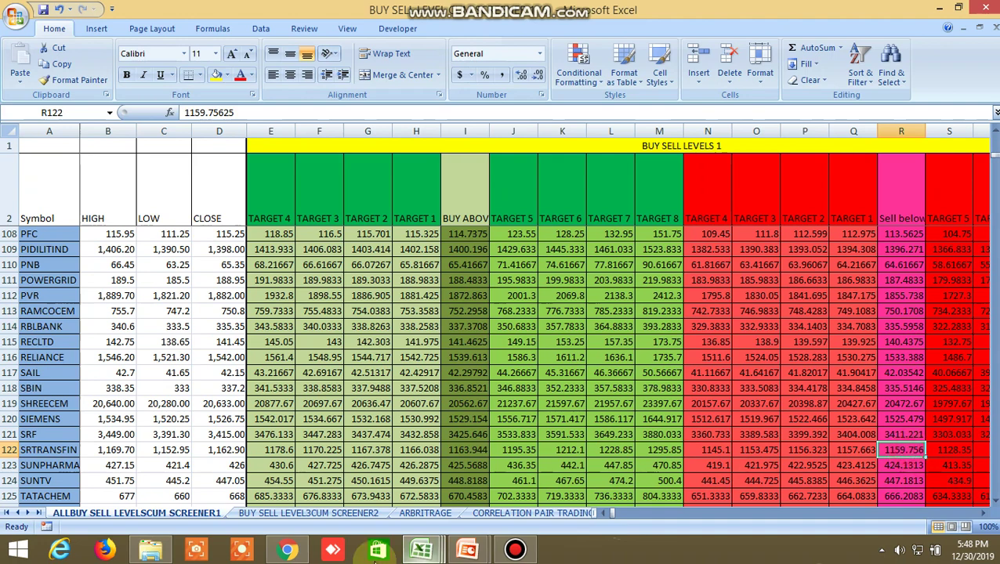
Step: Compare SRTRANSFIN's candles from the morning of 30 December 2019 in Kite with its levels in the Excel screener workbook
click(287, 549)
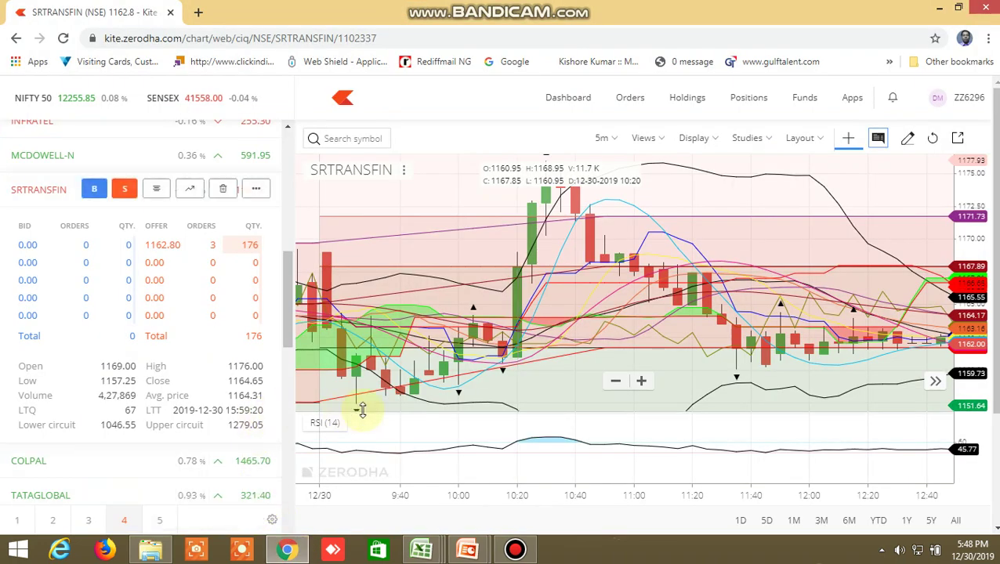
click(464, 362)
drag(482, 366, 553, 361)
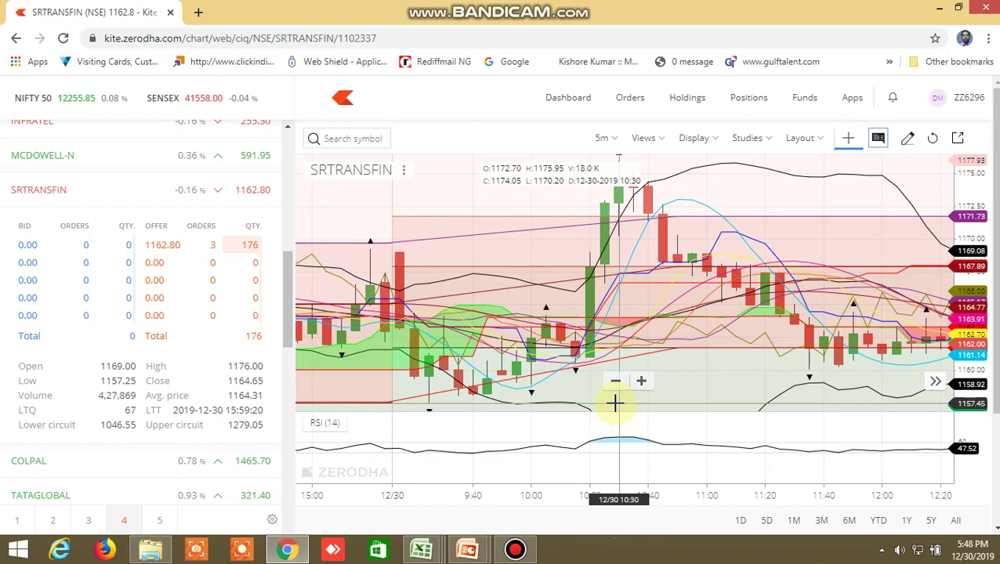
mouse_move(436, 554)
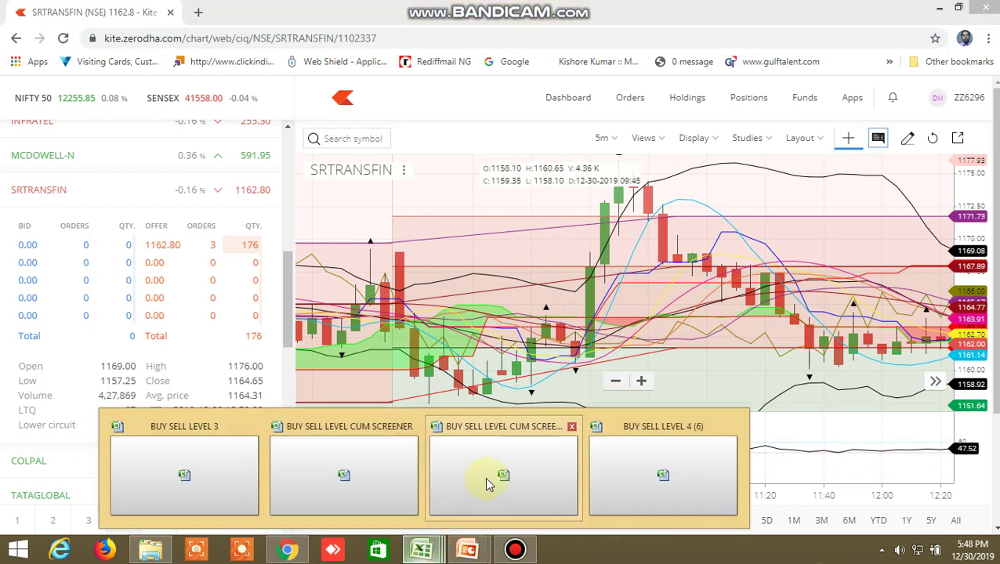
click(535, 468)
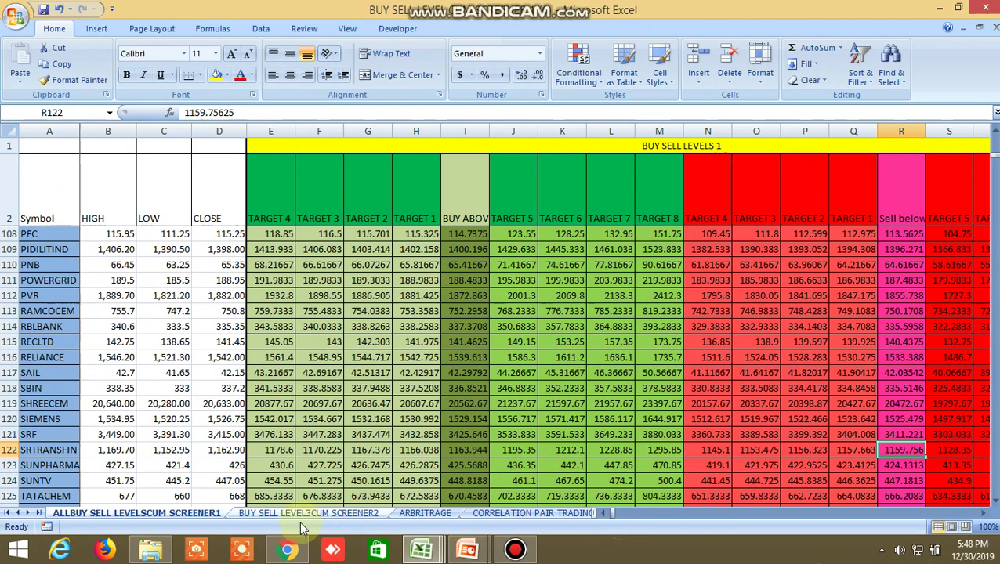
Step: Switch to Kite in Chrome and show the market depth of UJJIVAN in watchlist 4
click(280, 540)
scroll(174, 328, up, 4)
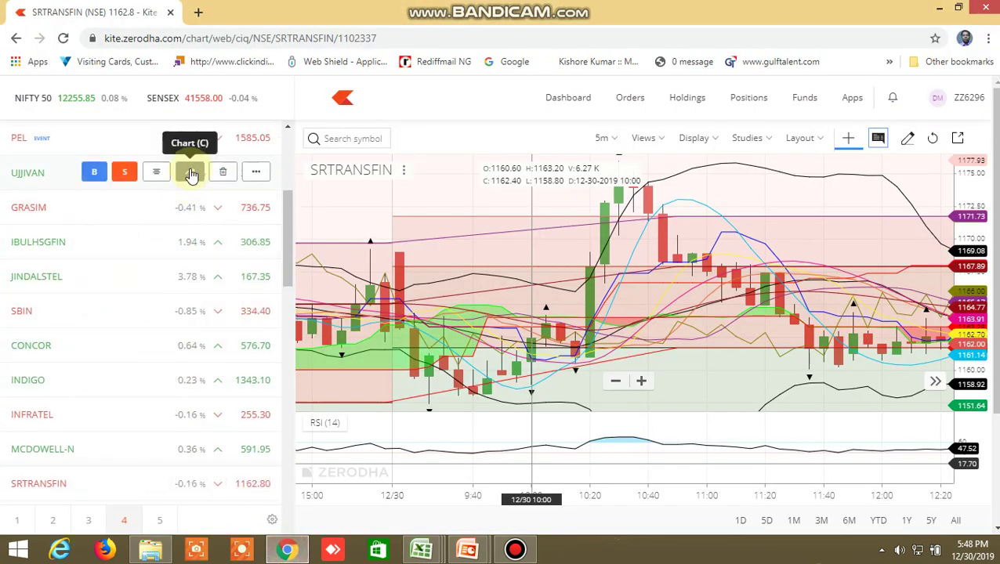
click(156, 171)
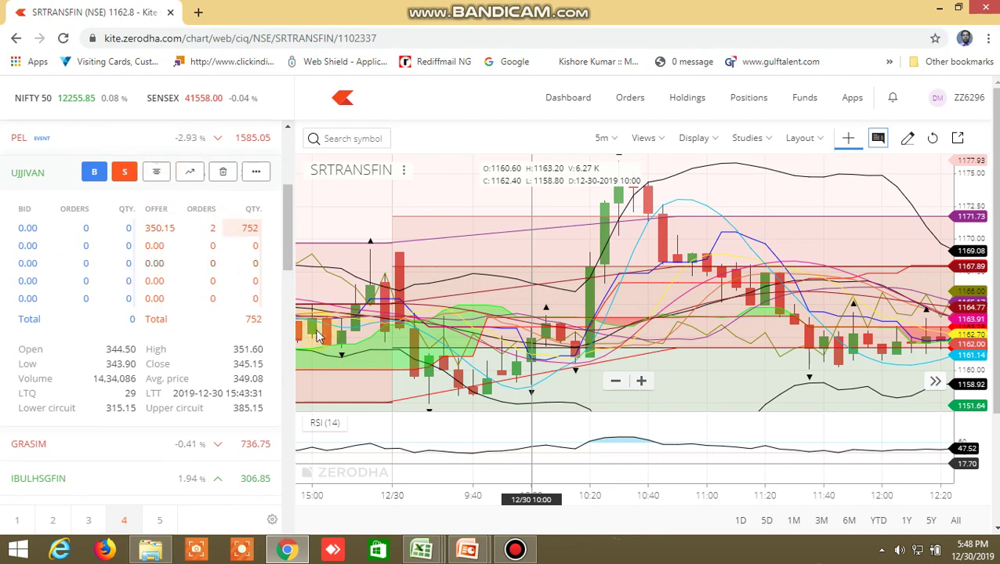
Step: Switch to the screener workbook in Excel and check UJJIVAN's buy-above and sell-below levels under BUY SELL LEVELS 1
mouse_move(424, 548)
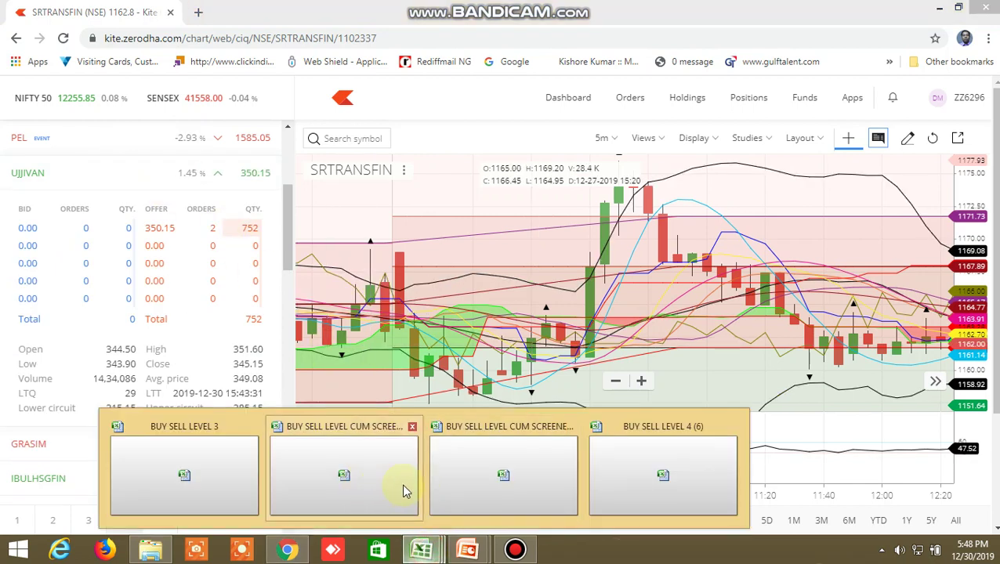
click(535, 475)
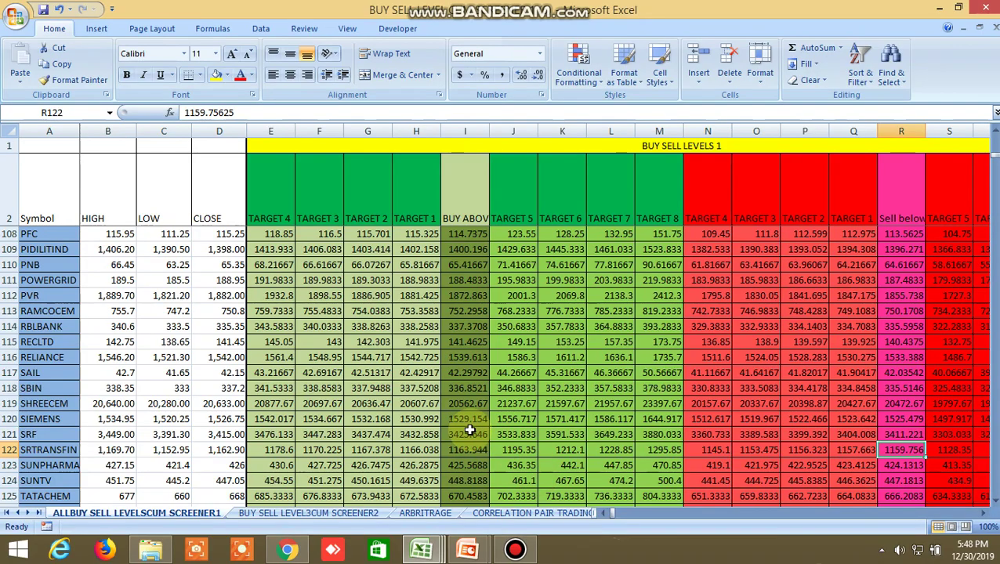
scroll(458, 439, down, 8)
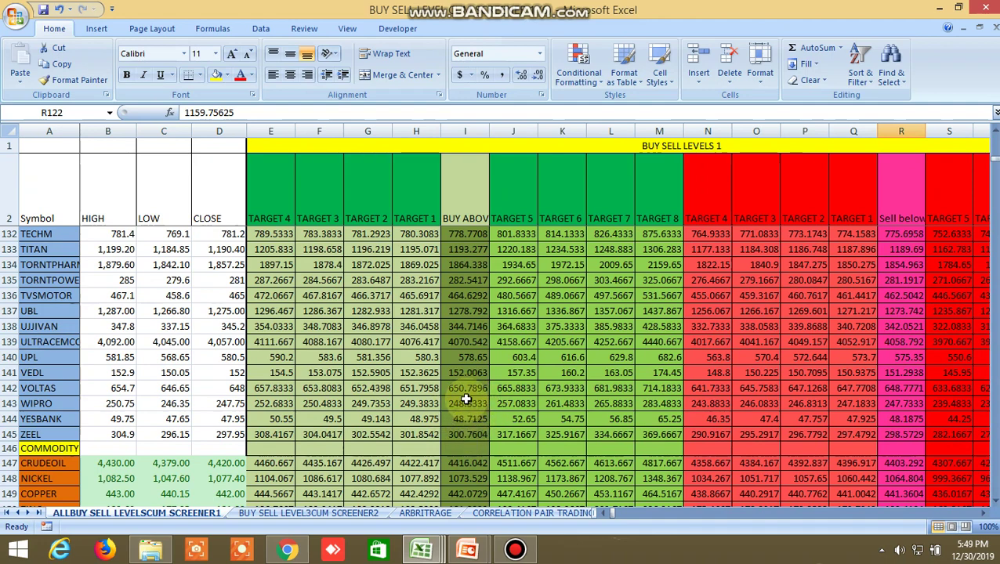
click(465, 330)
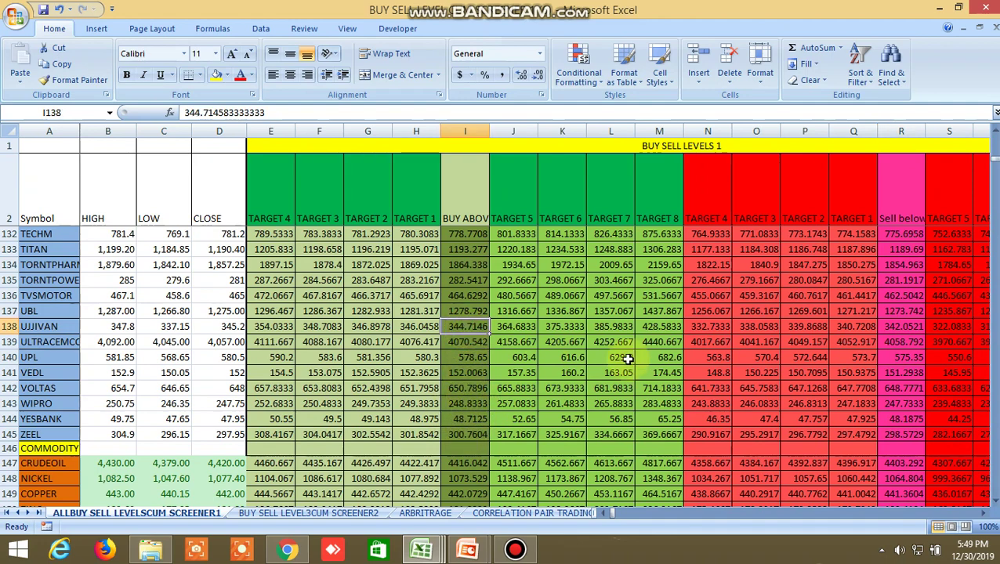
click(891, 329)
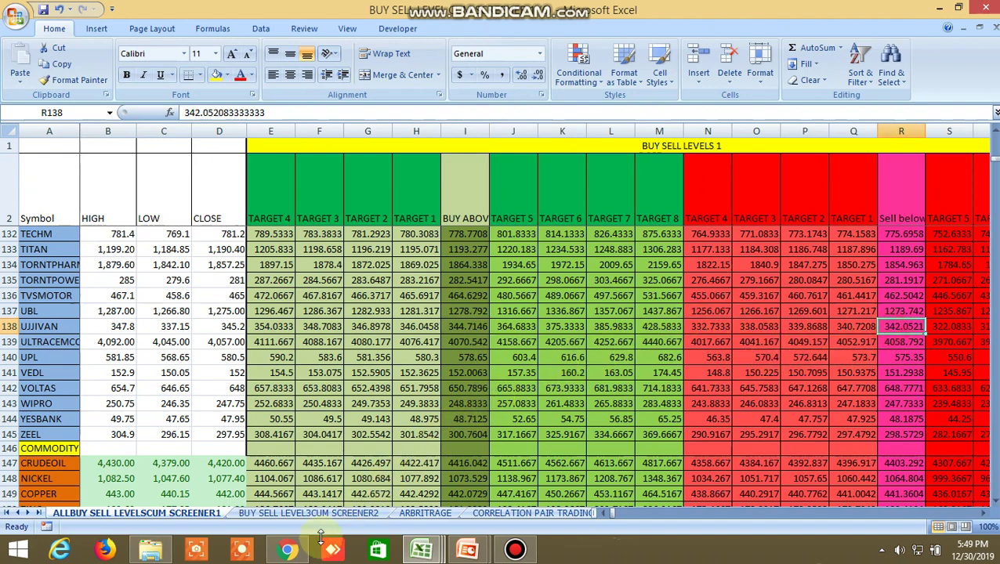
Step: Switch to Kite in Chrome, open UJJIVAN's chart and go back to the morning of 30 December 2019
click(287, 551)
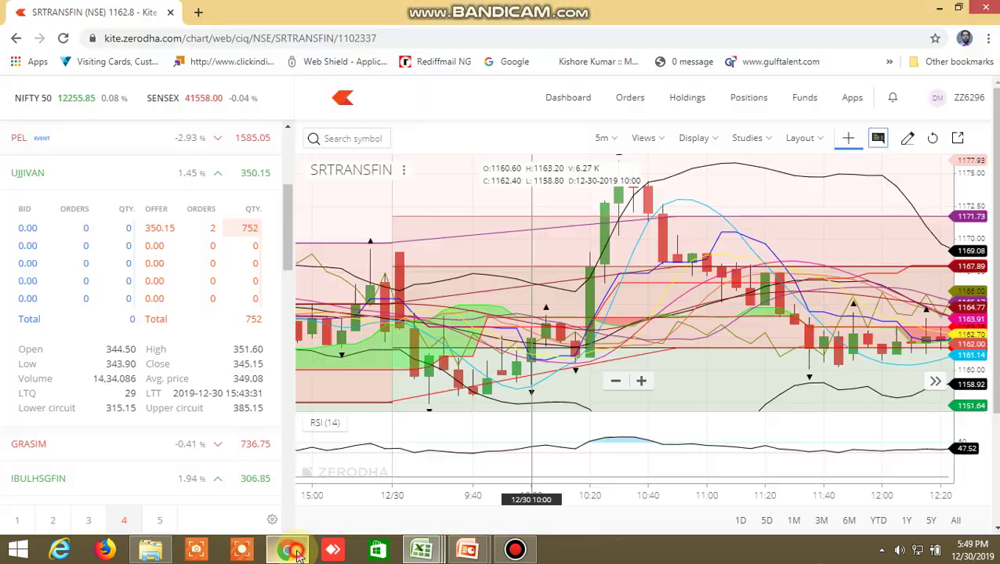
click(190, 172)
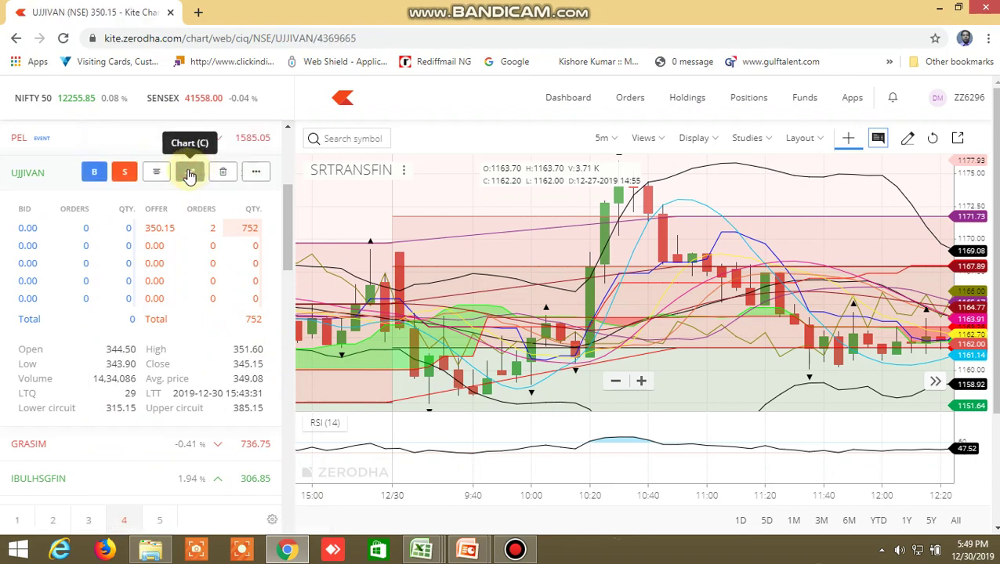
drag(535, 319, 792, 312)
drag(431, 312, 719, 319)
drag(394, 362, 488, 367)
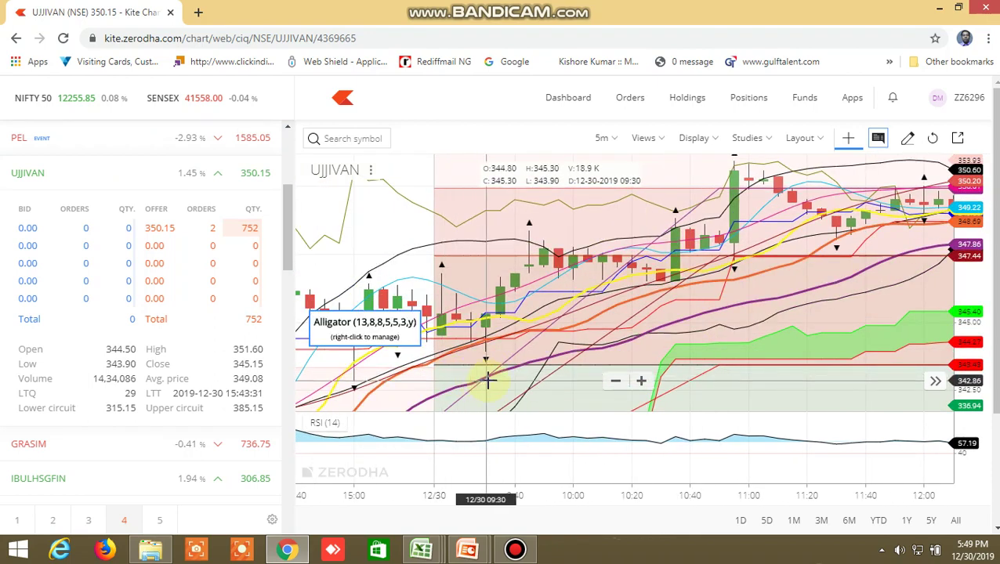
Step: Recheck UJJIVAN's levels in the Excel screener workbook and follow its Kite chart into the afternoon of 30 December 2019
mouse_move(421, 550)
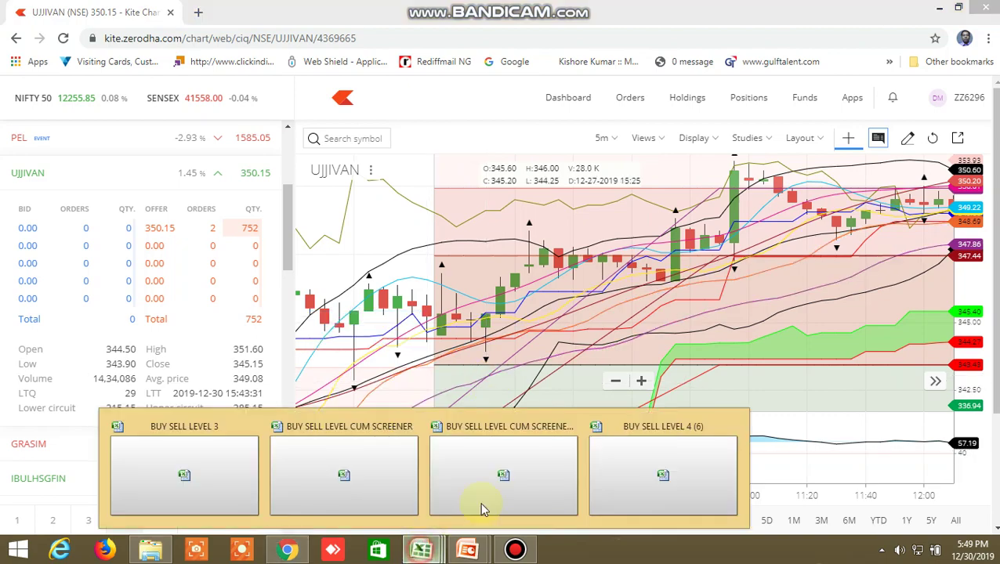
click(522, 481)
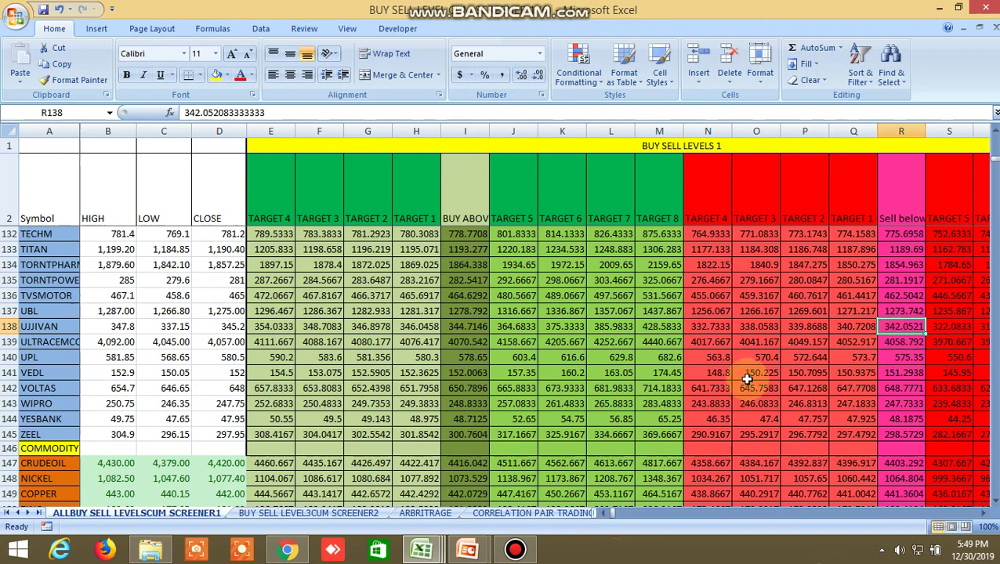
click(287, 549)
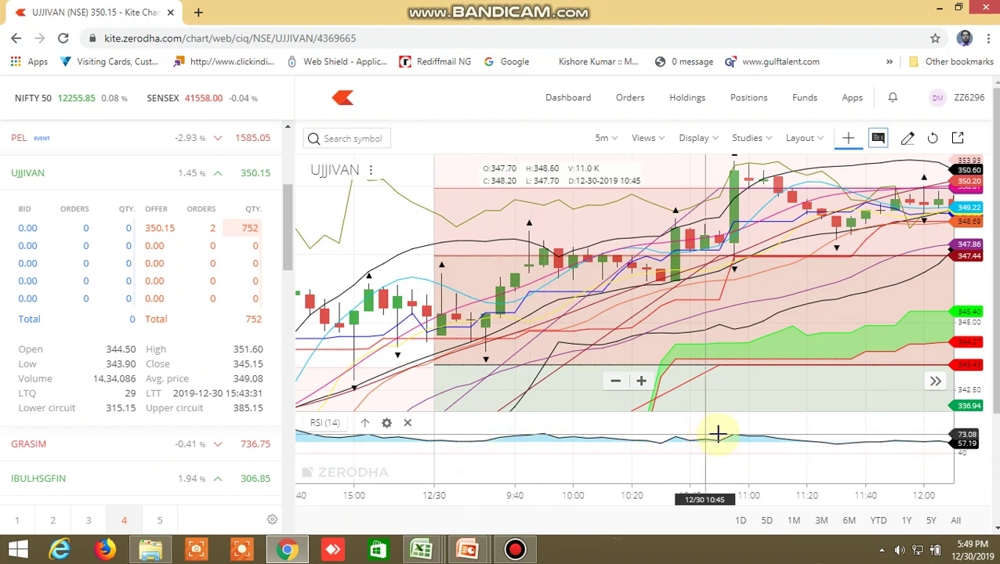
drag(793, 431, 605, 425)
drag(786, 380, 502, 381)
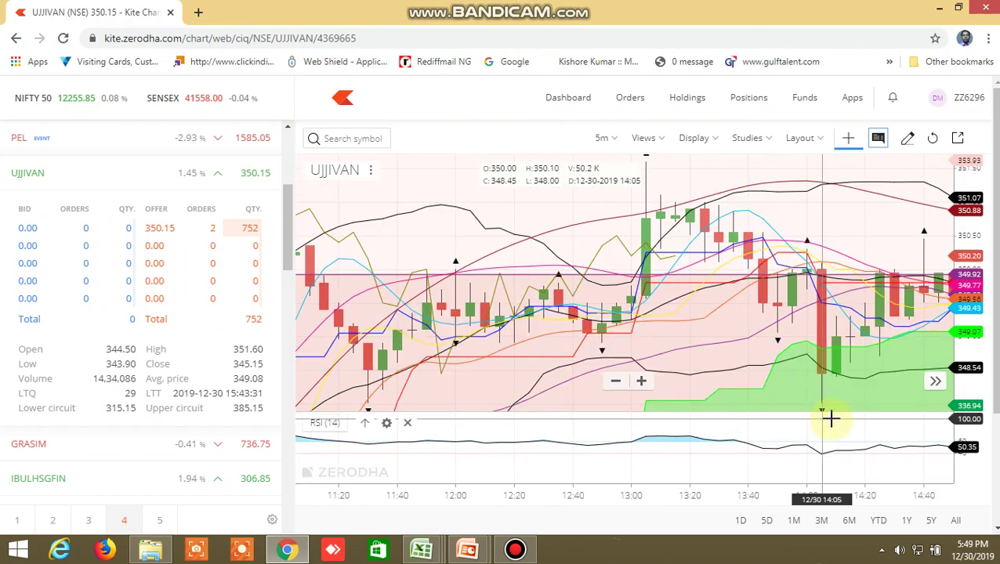
mouse_move(884, 409)
mouse_down()
mouse_move(616, 408)
mouse_move(871, 402)
mouse_up()
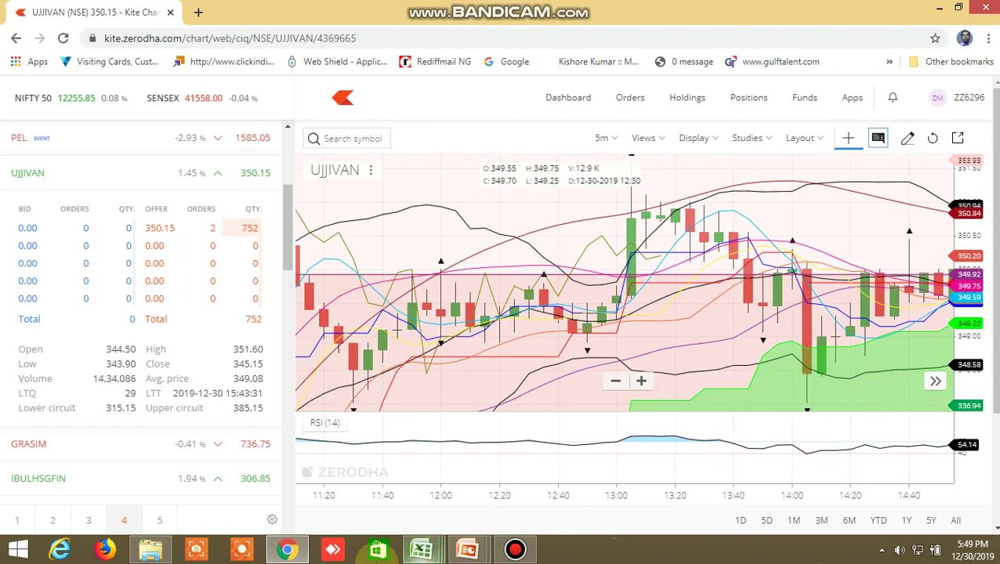
Step: Switch to the Excel workbook containing BUY SELL LEVELS 3 and find UJJIVAN's uptrend buy-above level
mouse_move(421, 550)
click(580, 491)
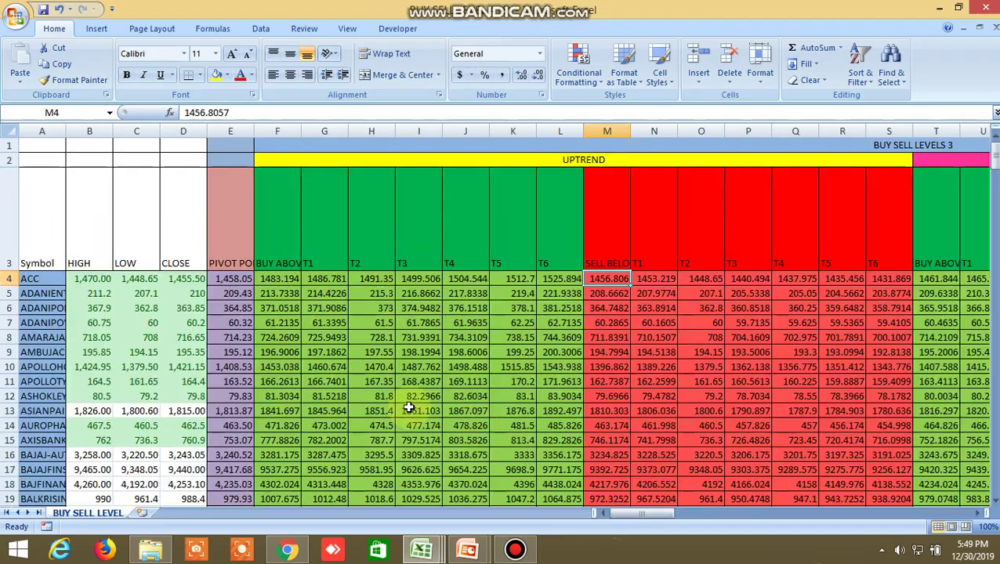
scroll(408, 409, down, 7)
scroll(350, 402, down, 20)
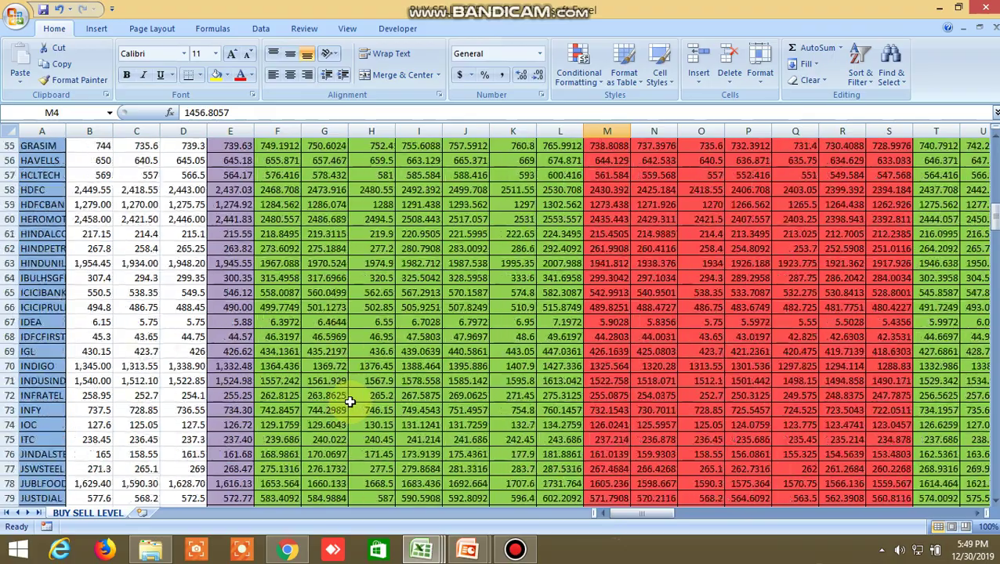
scroll(350, 400, down, 7)
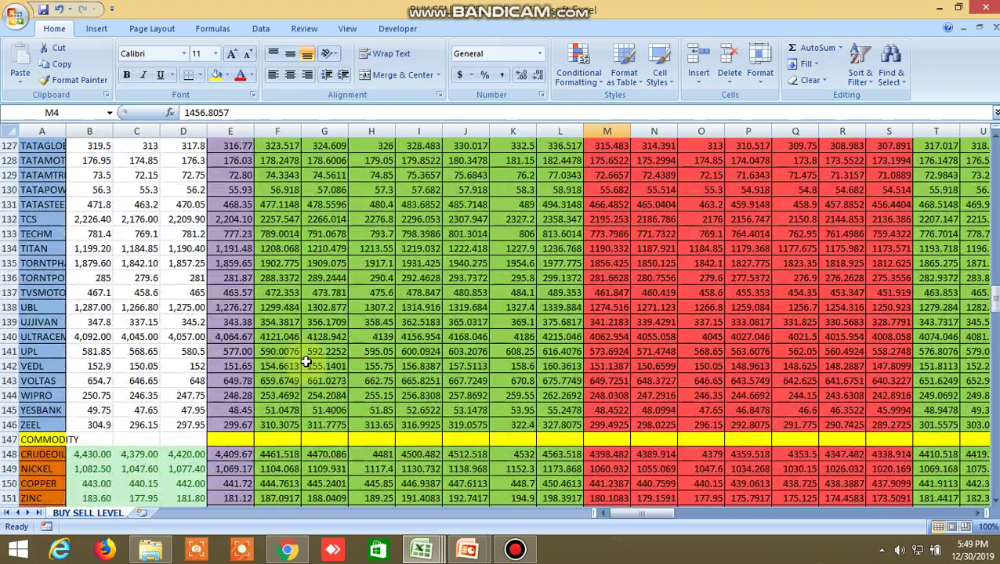
click(273, 324)
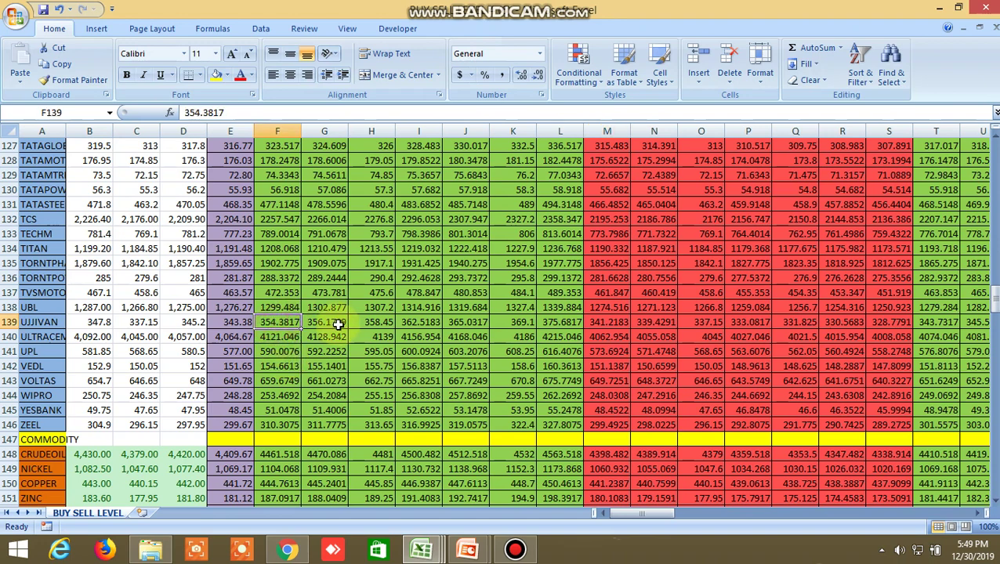
Step: Review the BUY SELL LEVELS 3 column headings and compare UJJIVAN's uptrend sell-below and buy-above levels
scroll(570, 426, up, 2)
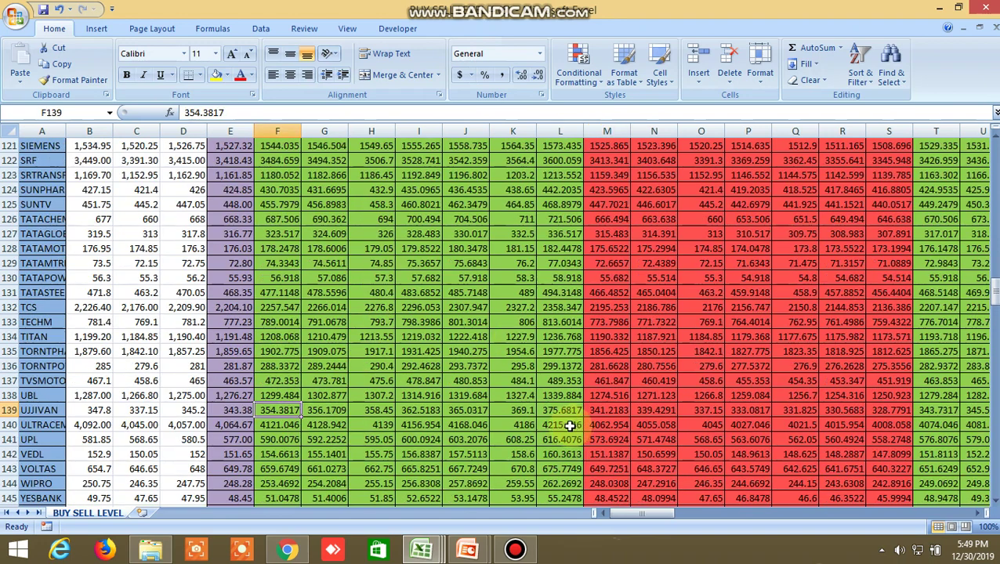
scroll(570, 426, up, 17)
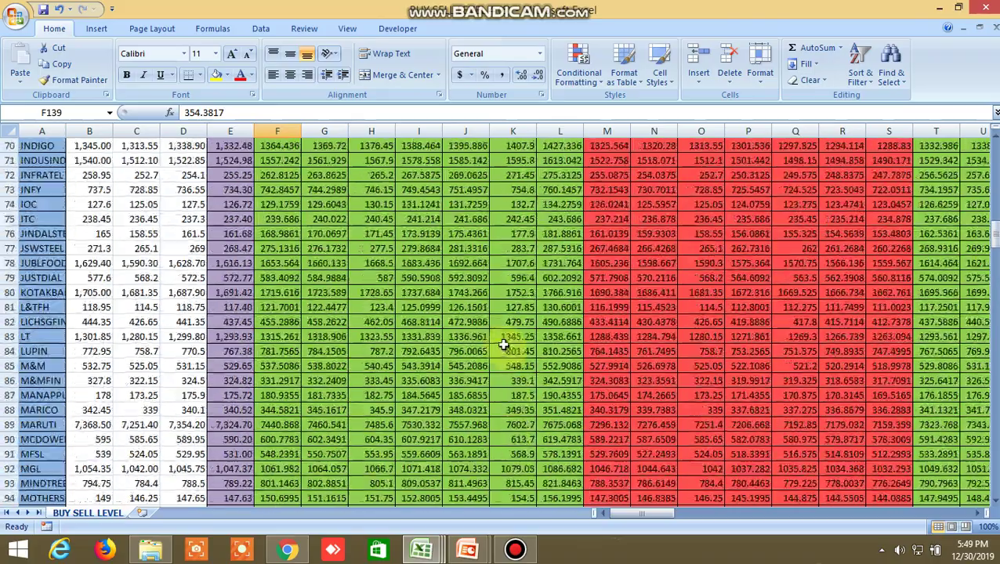
scroll(504, 345, up, 20)
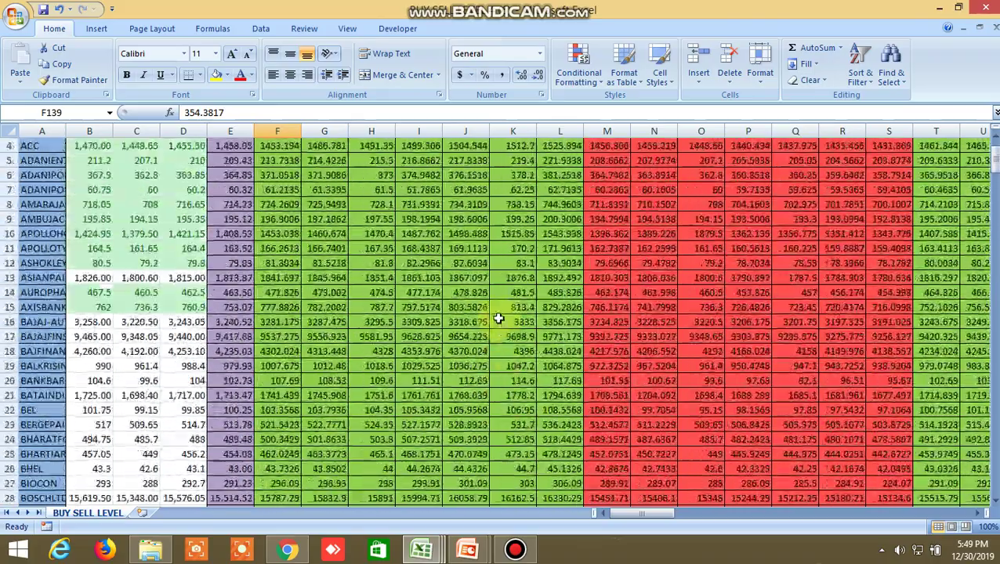
scroll(499, 318, up, 1)
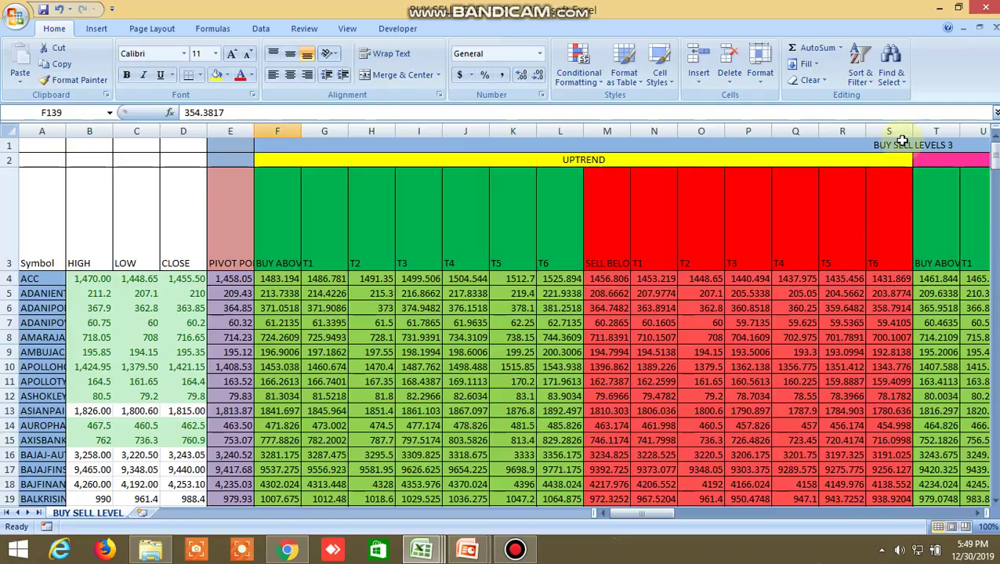
scroll(387, 431, down, 2)
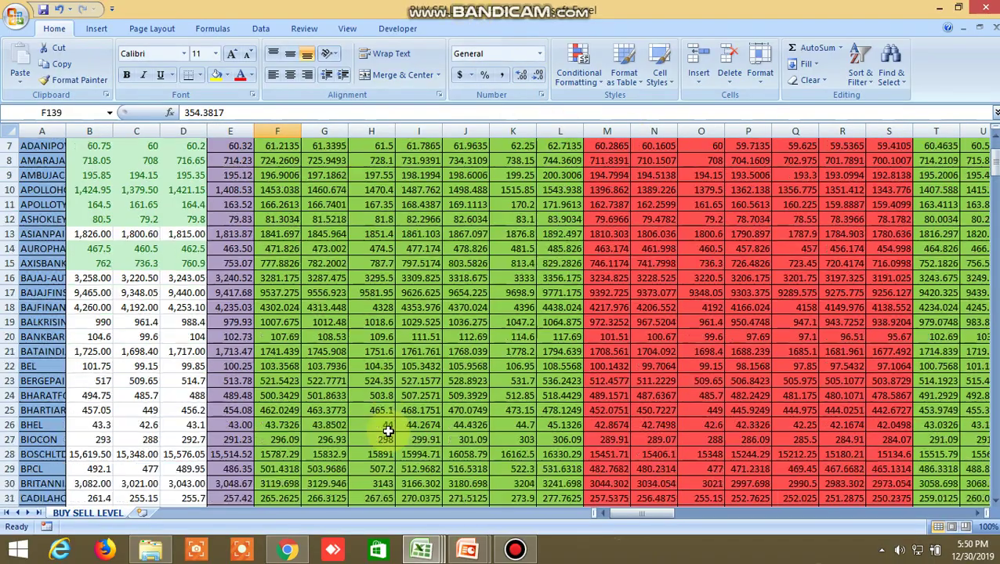
scroll(388, 431, down, 20)
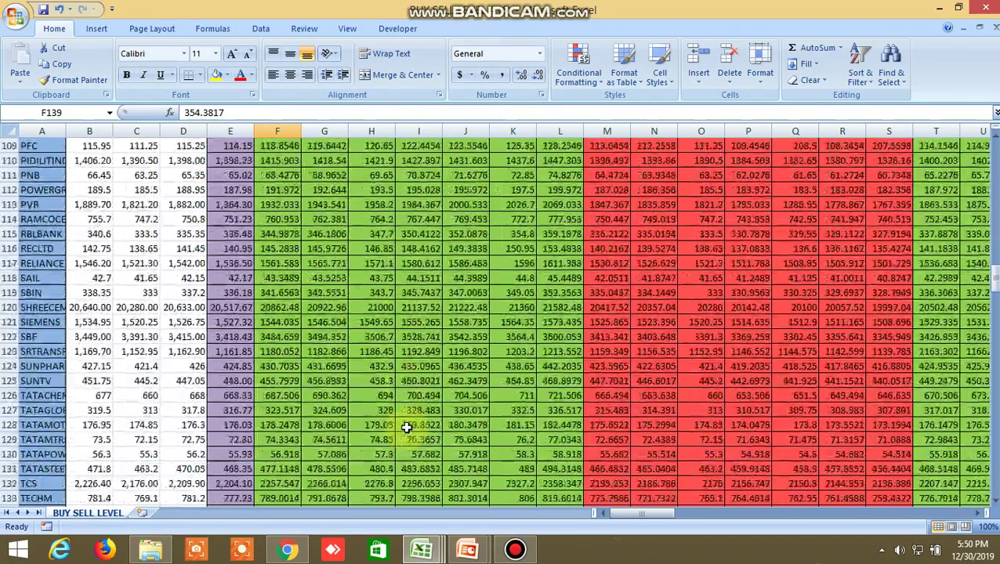
scroll(406, 427, down, 7)
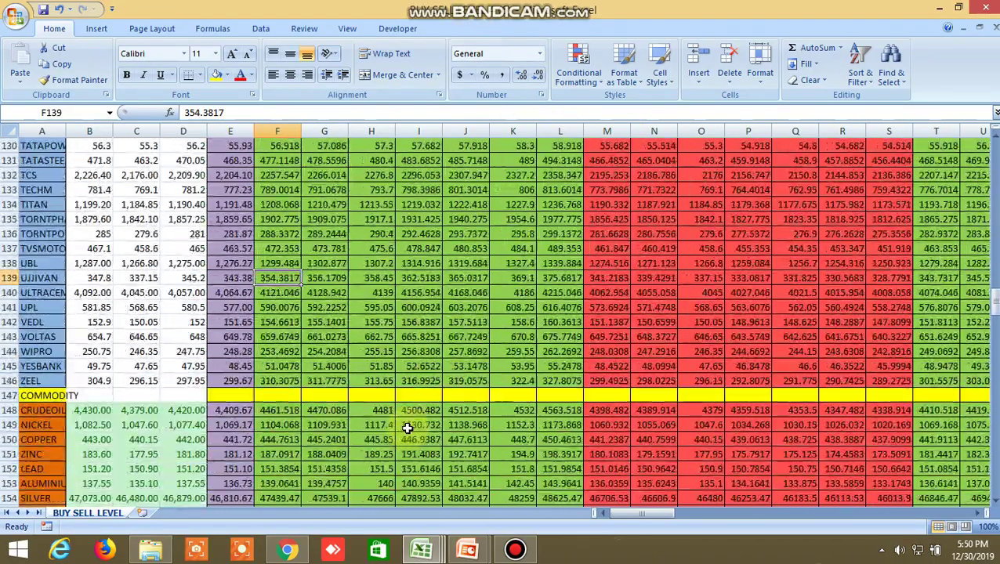
click(609, 278)
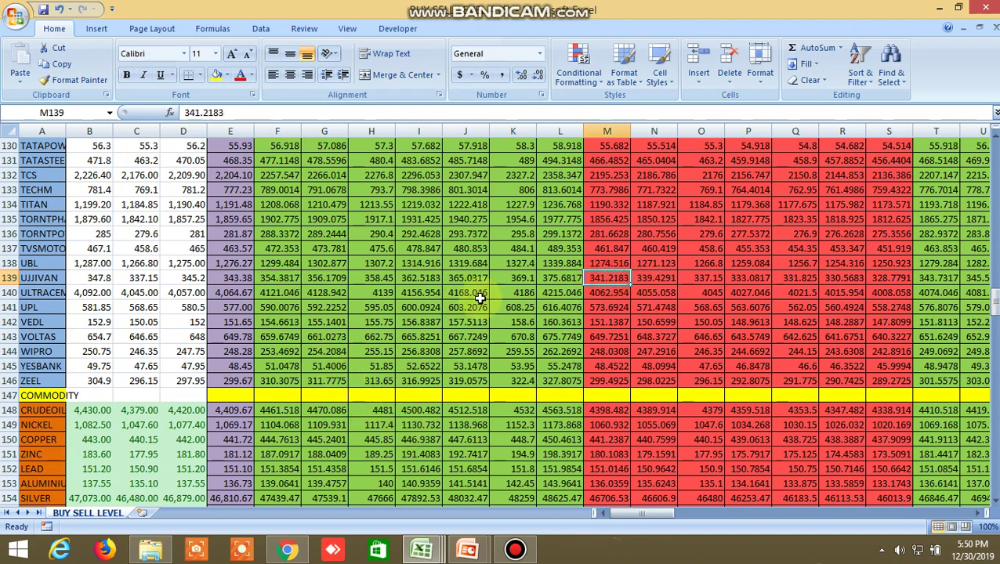
click(275, 281)
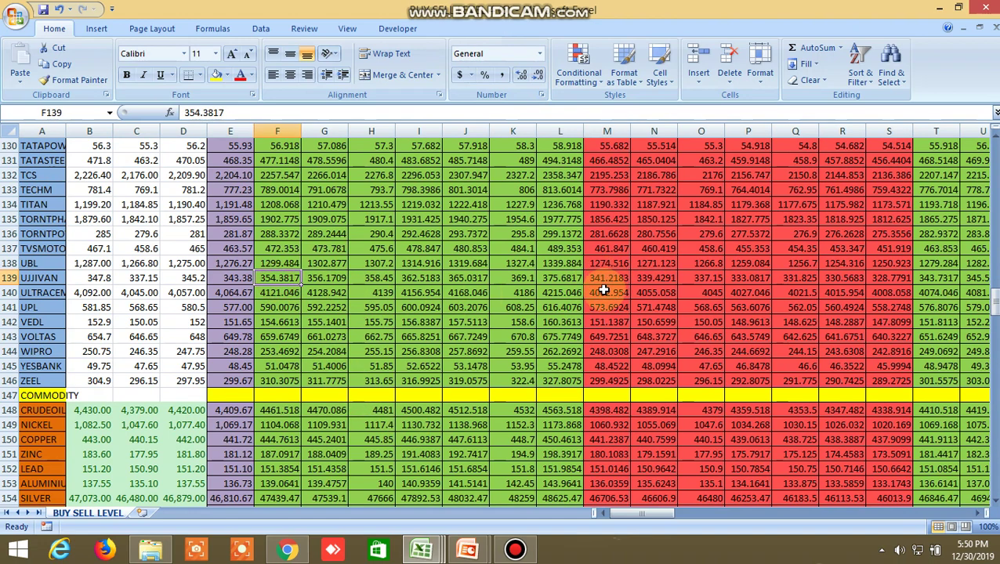
Step: Switch to the BUY SELL LEVEL CUM SCREENER workbook in Excel and check ACC's NR4 flag on the INSIDE THE BAR WITH NR7 sheet
click(422, 550)
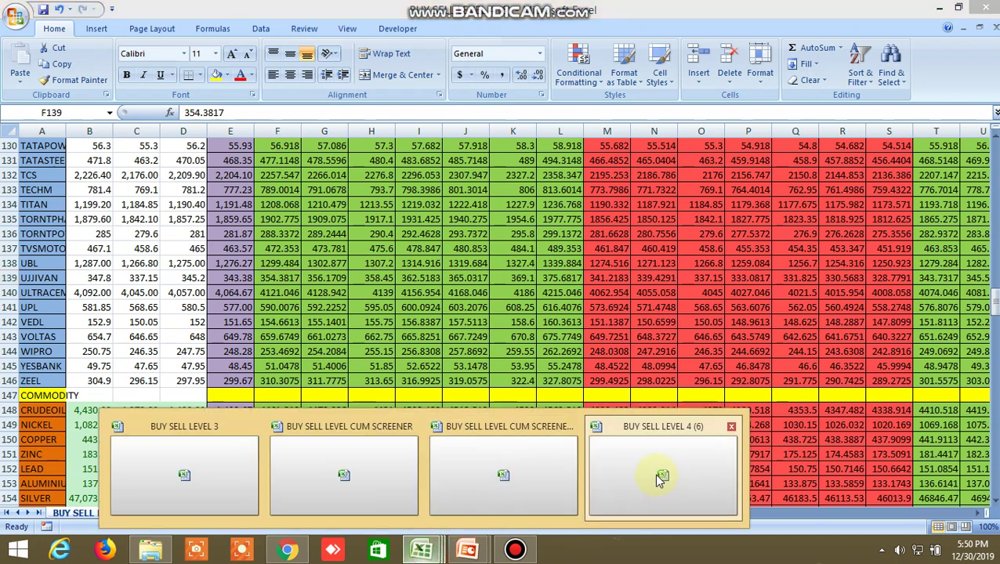
click(523, 469)
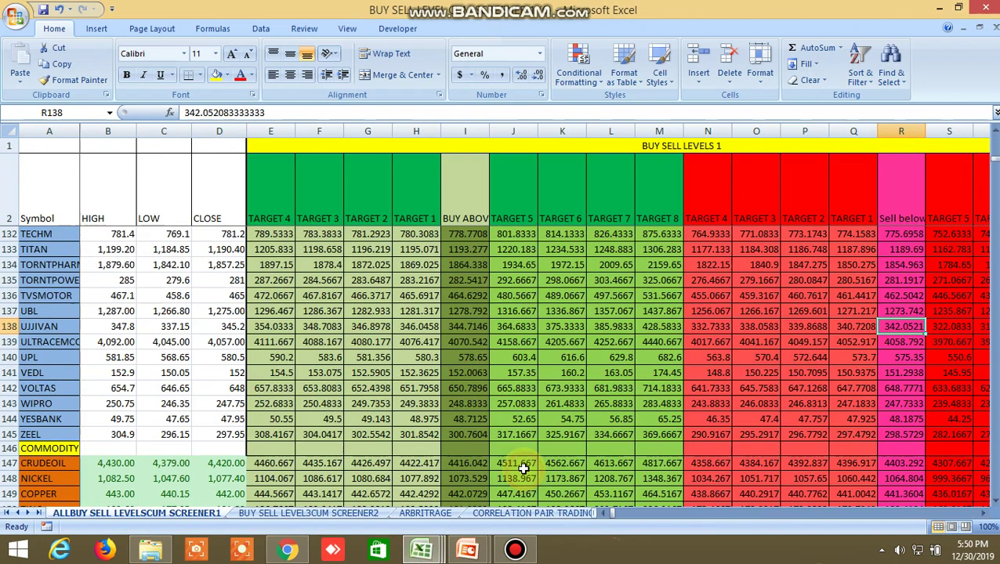
click(558, 514)
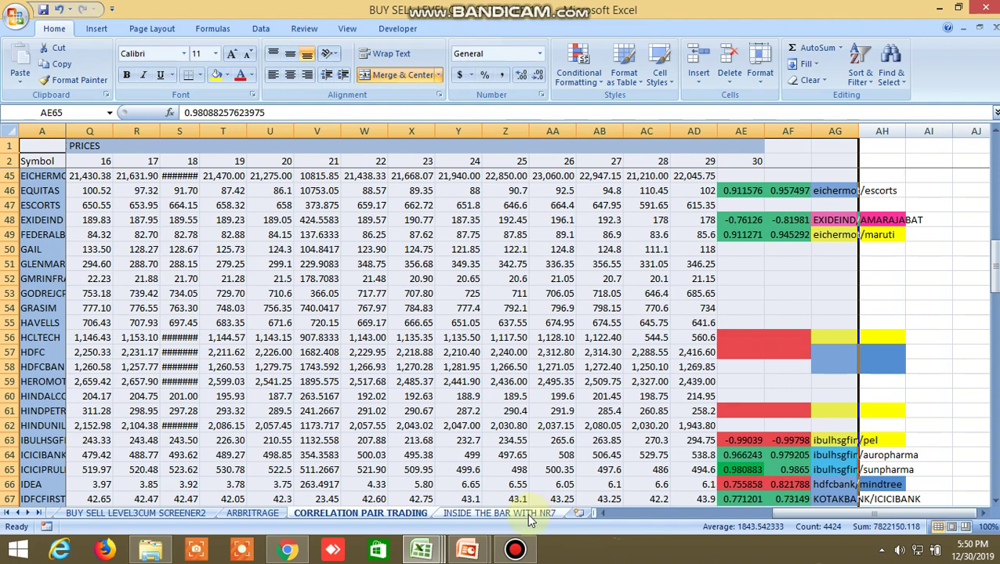
click(529, 516)
drag(641, 514, 714, 518)
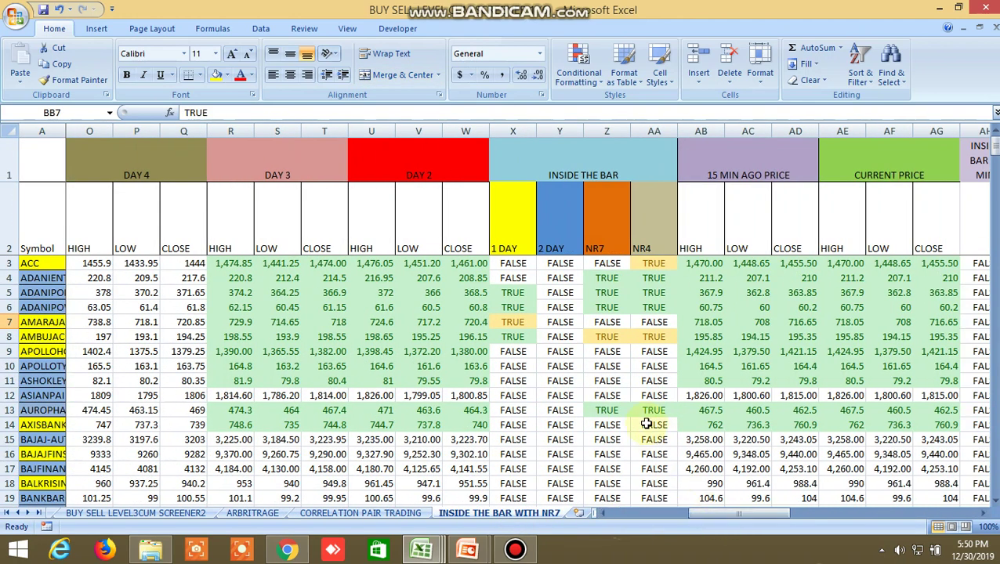
click(653, 264)
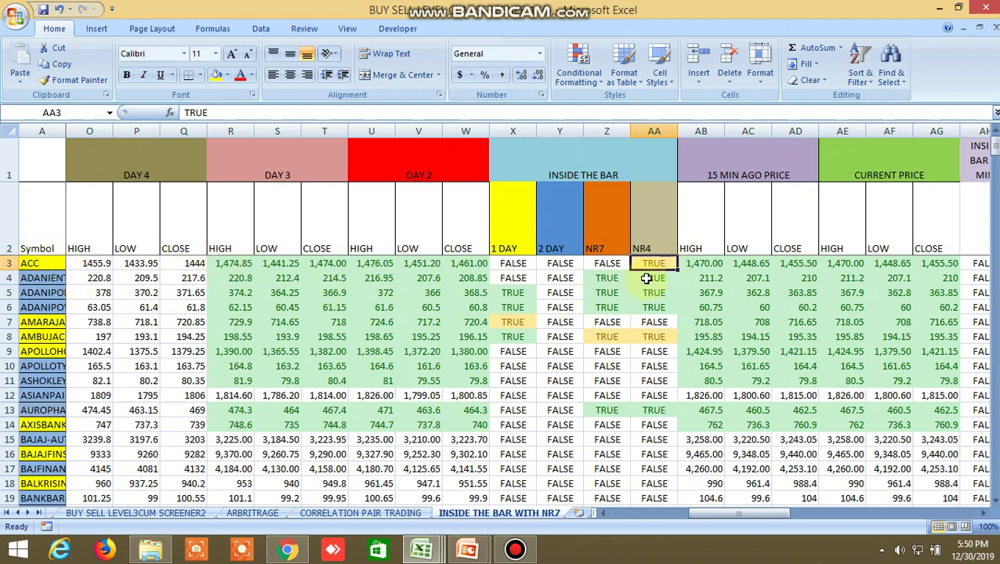
Step: Switch to Kite in Chrome and set UJJIVAN's chart interval to 1 day
click(288, 551)
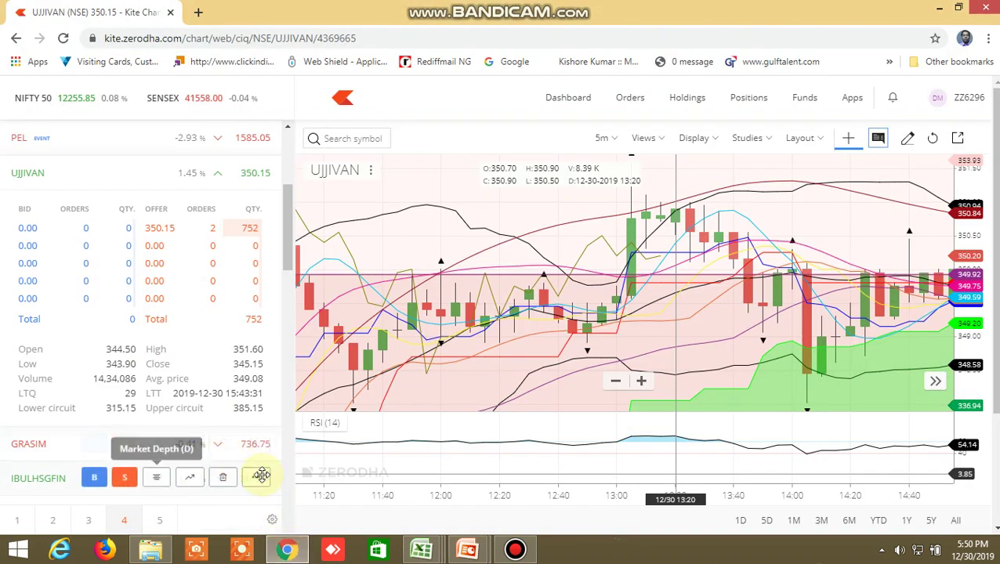
click(617, 146)
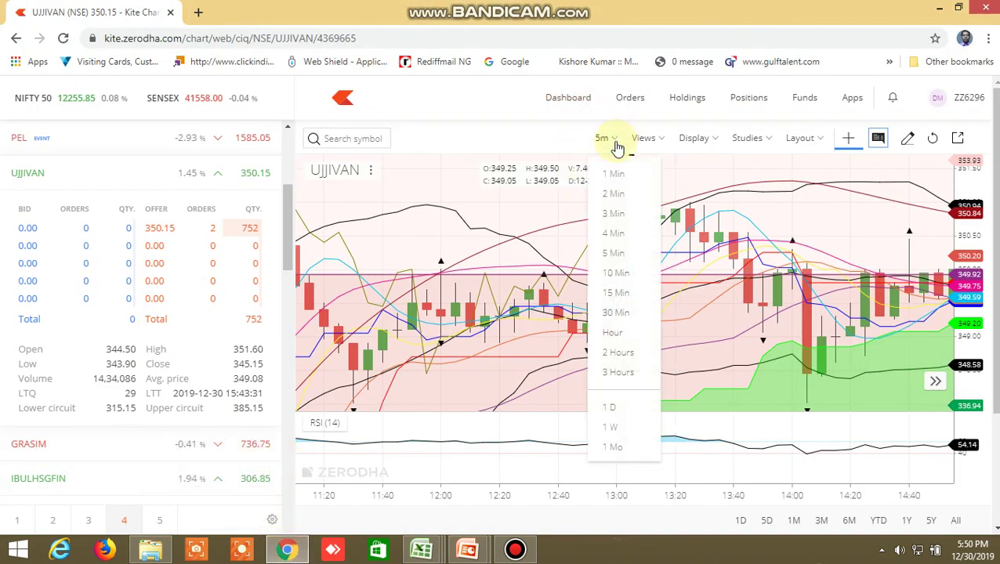
click(616, 406)
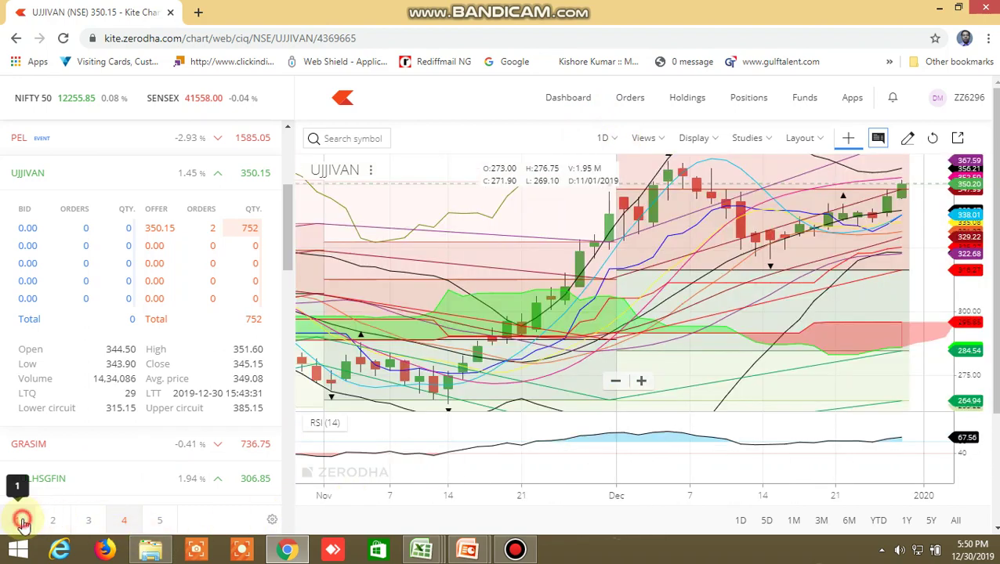
Step: Open ACC's chart from watchlist 1 and set its interval to 1 day
click(22, 519)
scroll(122, 337, down, 5)
scroll(158, 342, down, 10)
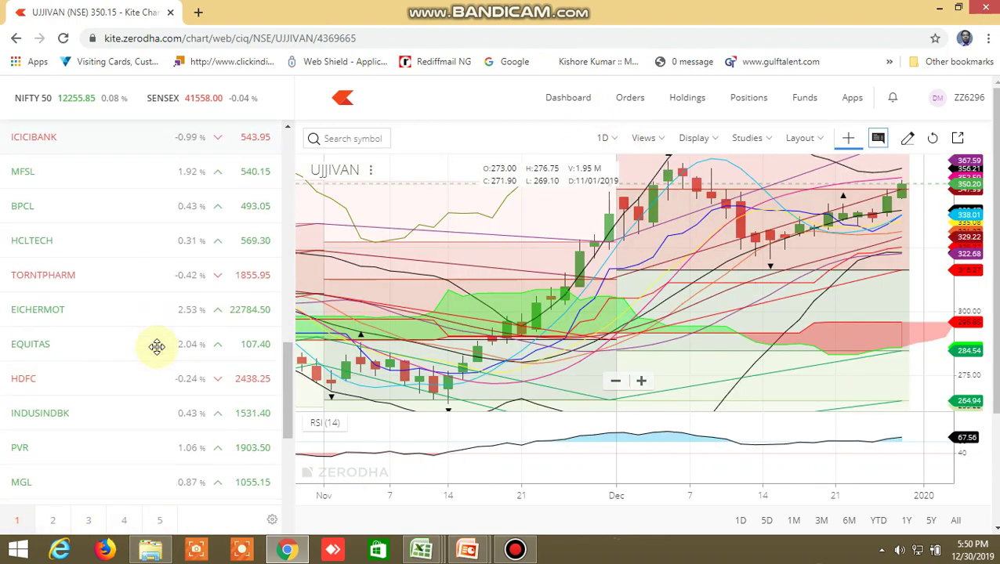
click(159, 349)
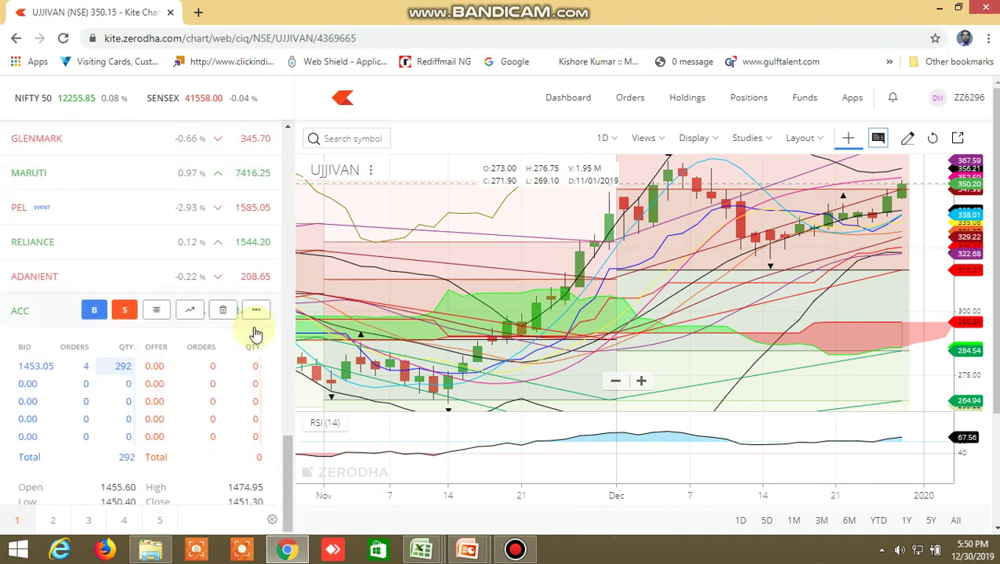
key(Delete)
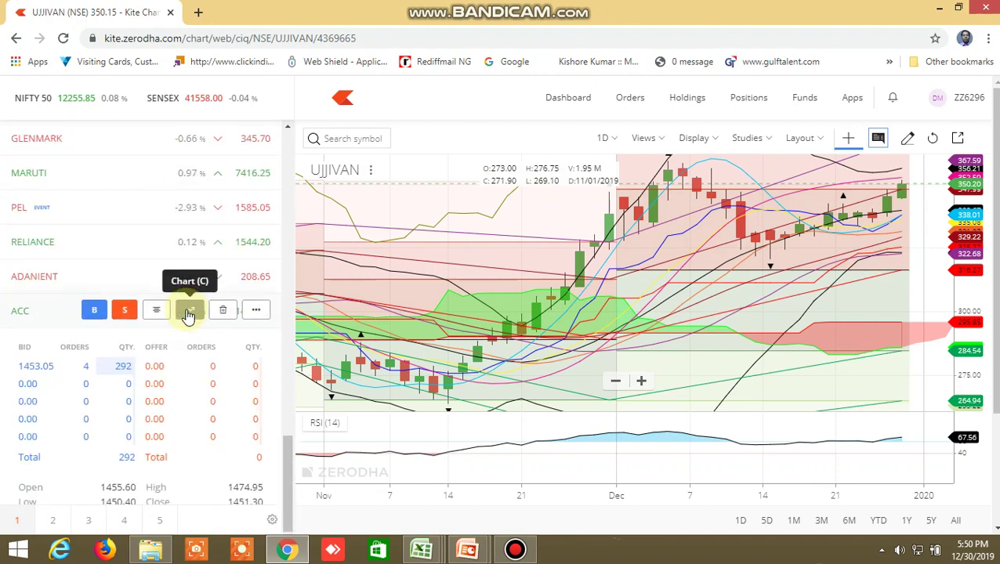
click(188, 313)
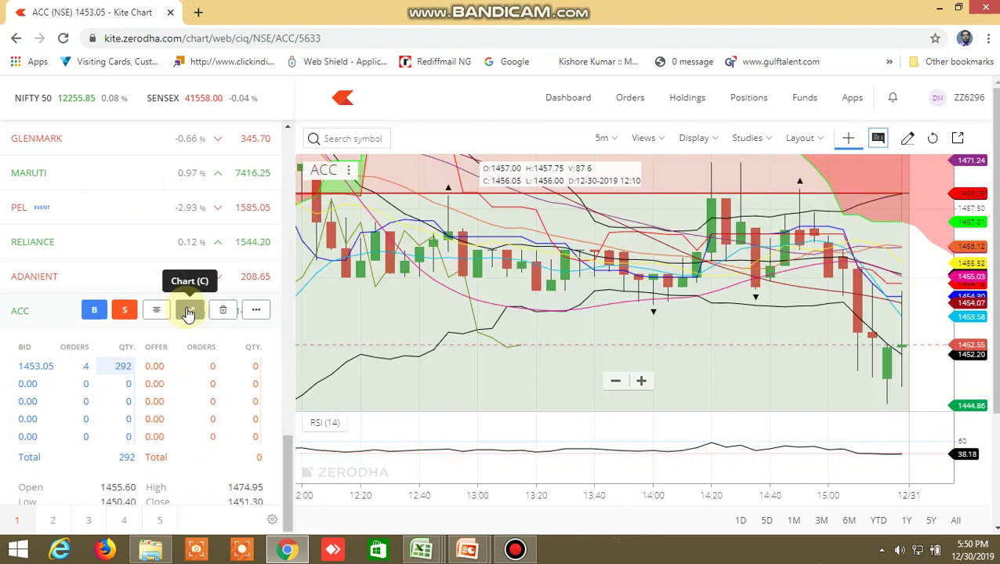
click(615, 141)
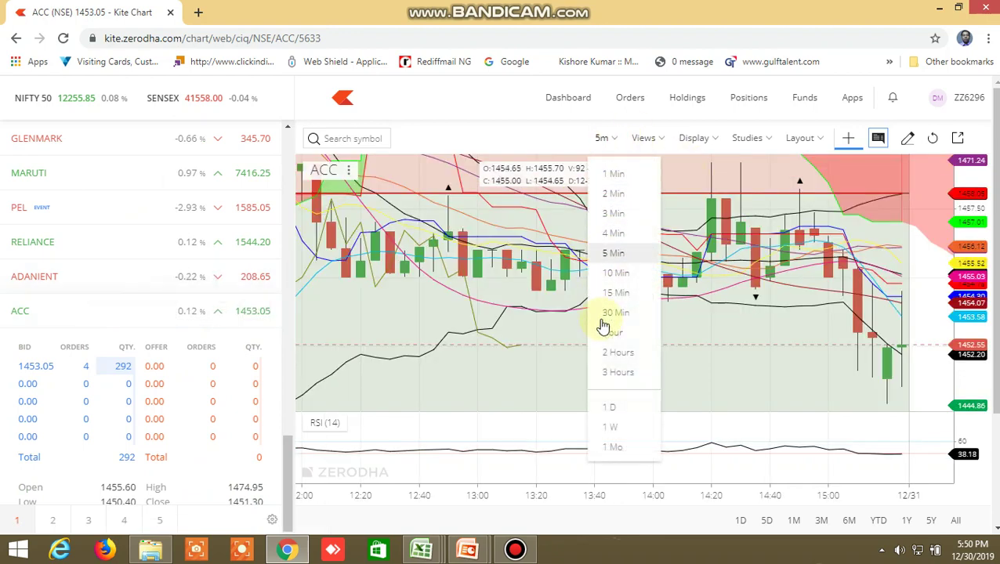
click(605, 409)
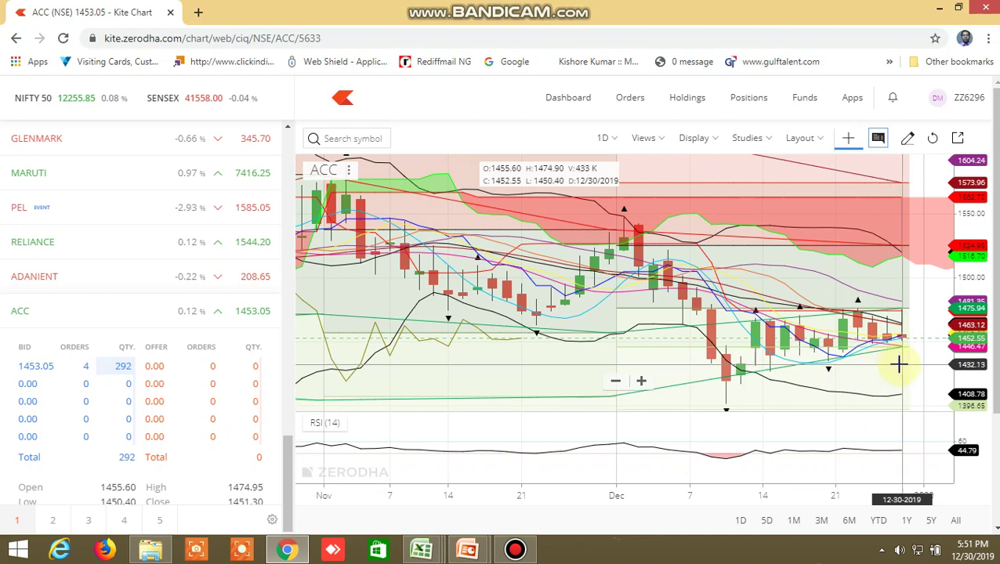
Step: Return to the Excel INSIDE THE BAR WITH NR7 sheet, review the daily price columns and check AMARAJABAT's 1 DAY inside-the-bar flag
mouse_move(422, 549)
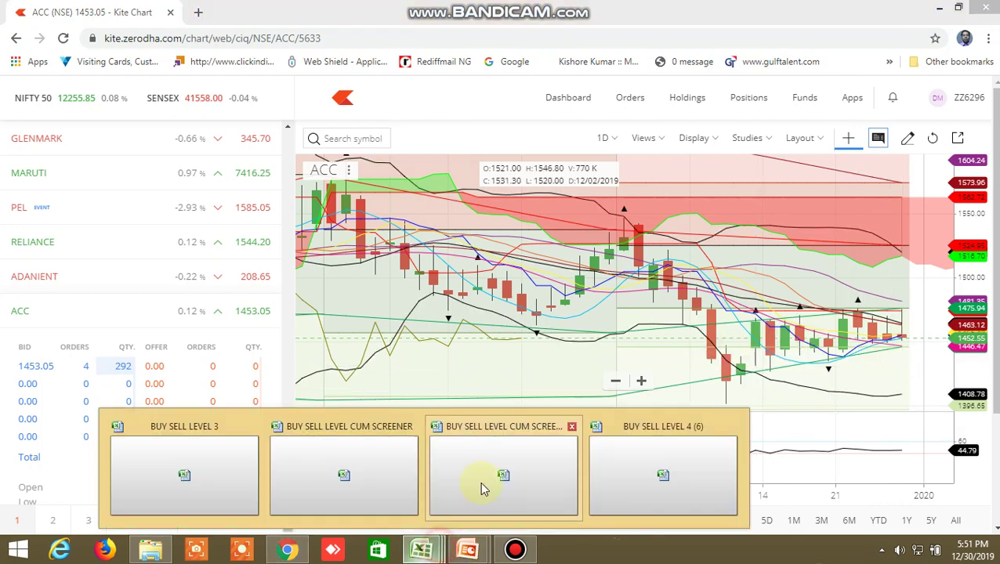
click(499, 476)
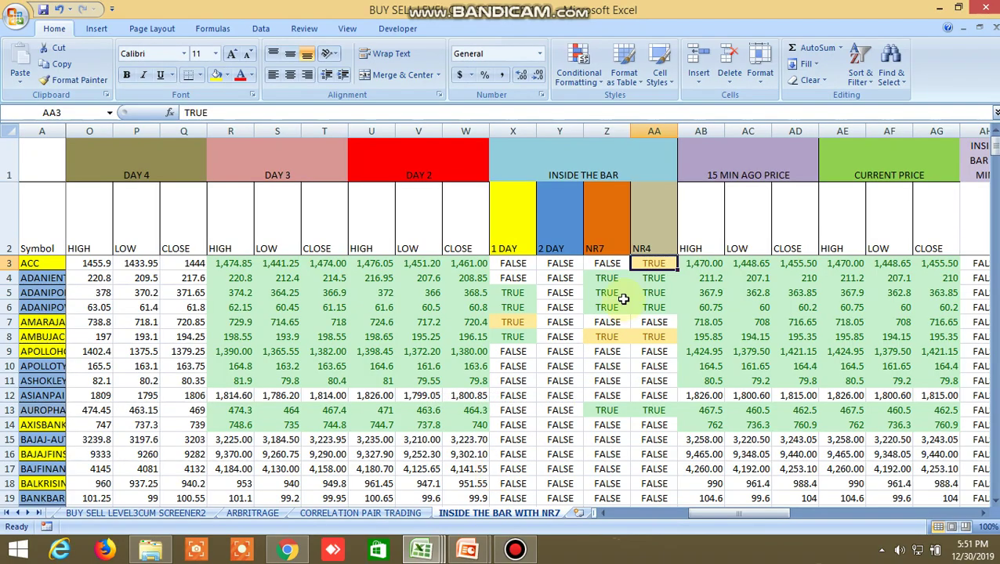
drag(683, 515, 598, 521)
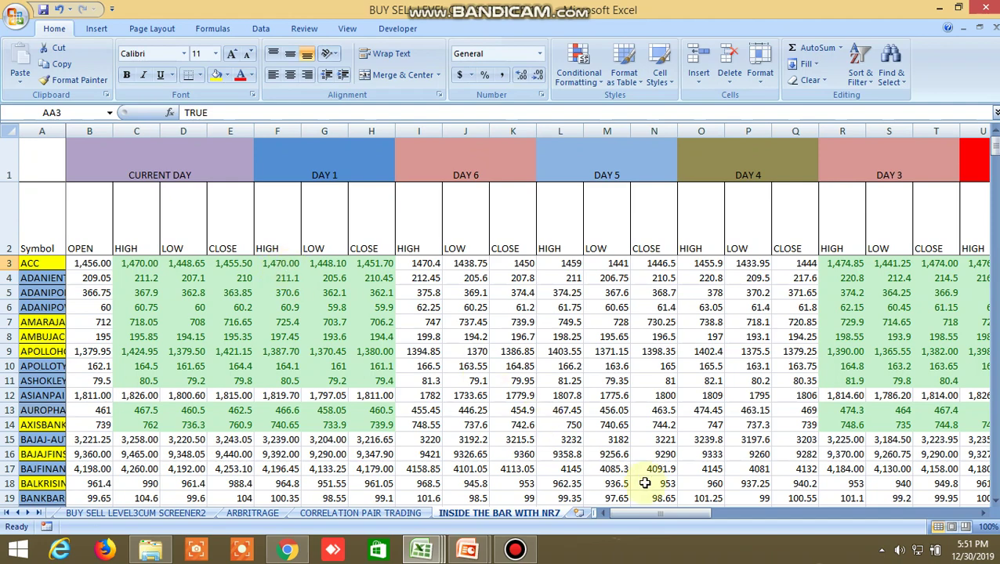
drag(668, 517, 711, 515)
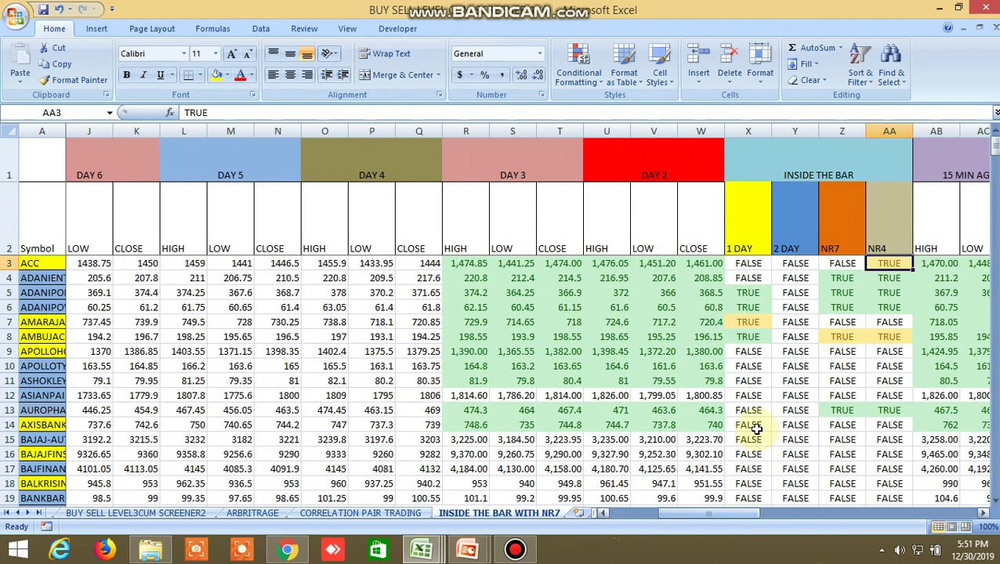
click(755, 323)
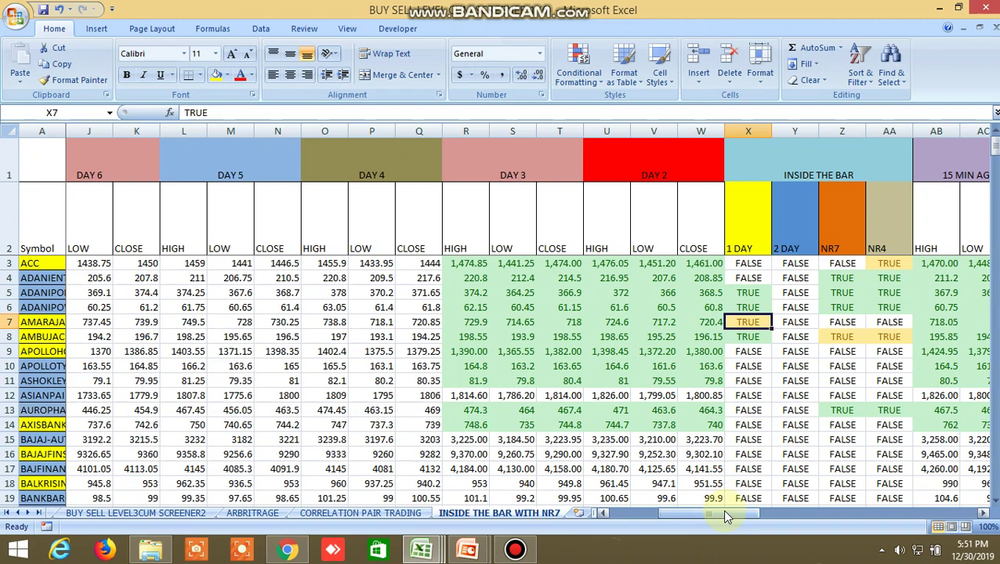
drag(725, 516, 666, 518)
Step: Switch to Kite in Chrome, open AMARAJABAT's chart from watchlist 1 and show its market depth
click(288, 550)
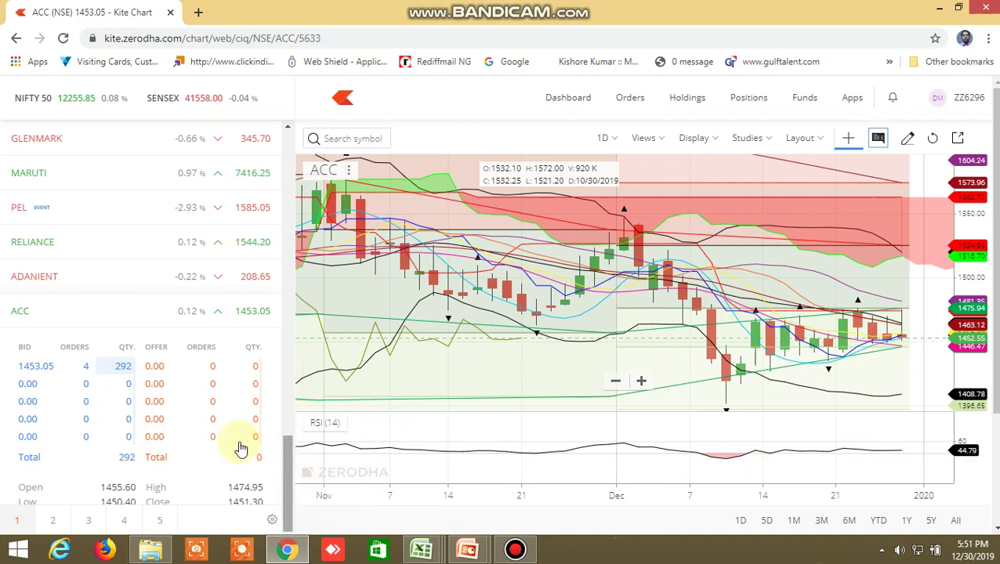
scroll(145, 361, up, 3)
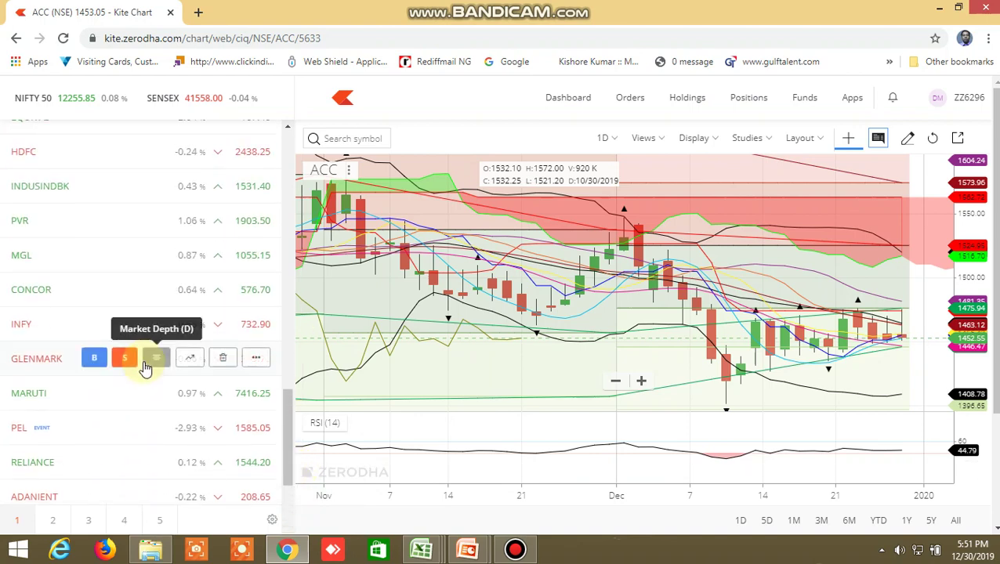
scroll(145, 364, up, 2)
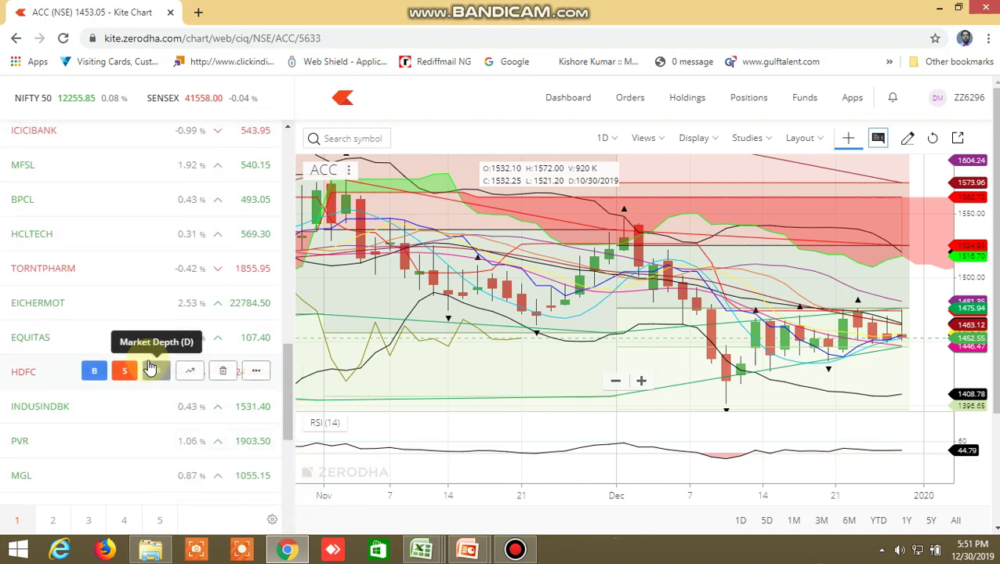
scroll(170, 393, up, 2)
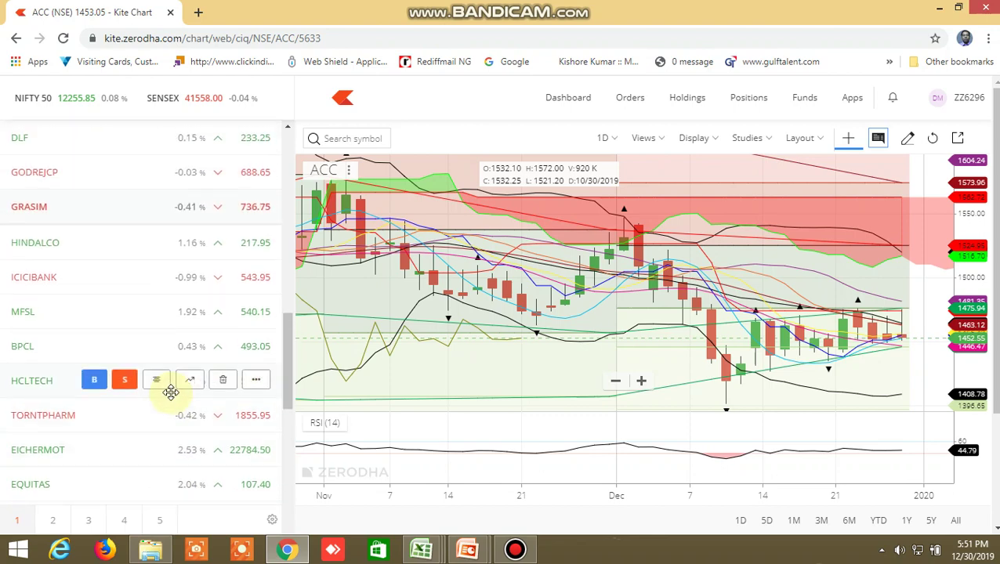
scroll(171, 392, up, 1)
scroll(171, 391, up, 5)
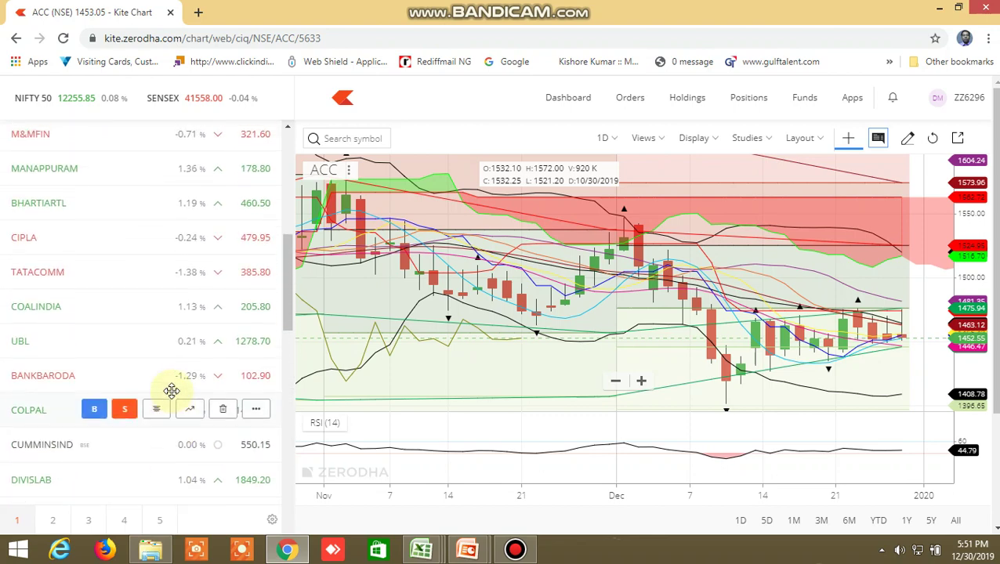
scroll(172, 390, up, 4)
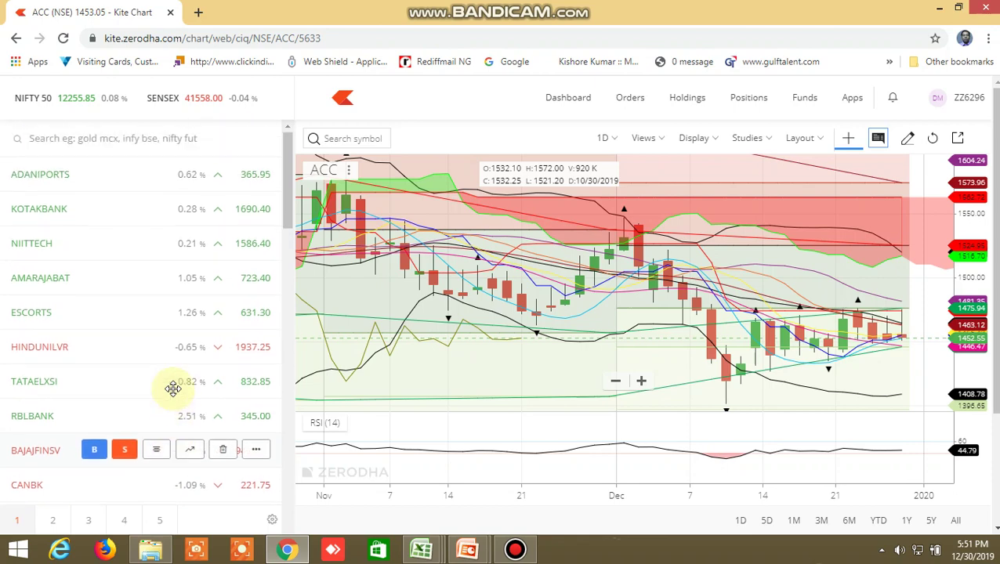
click(192, 281)
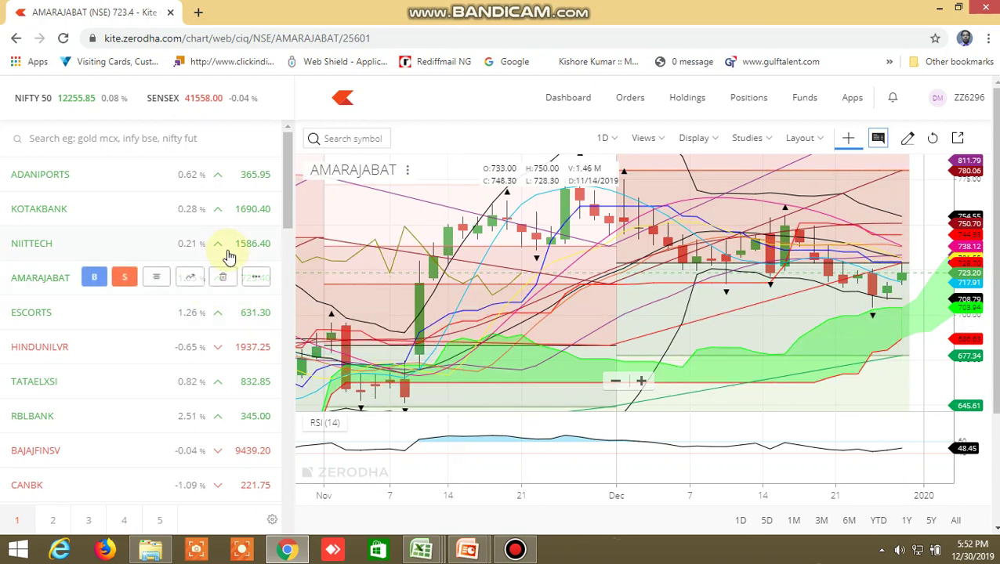
click(152, 279)
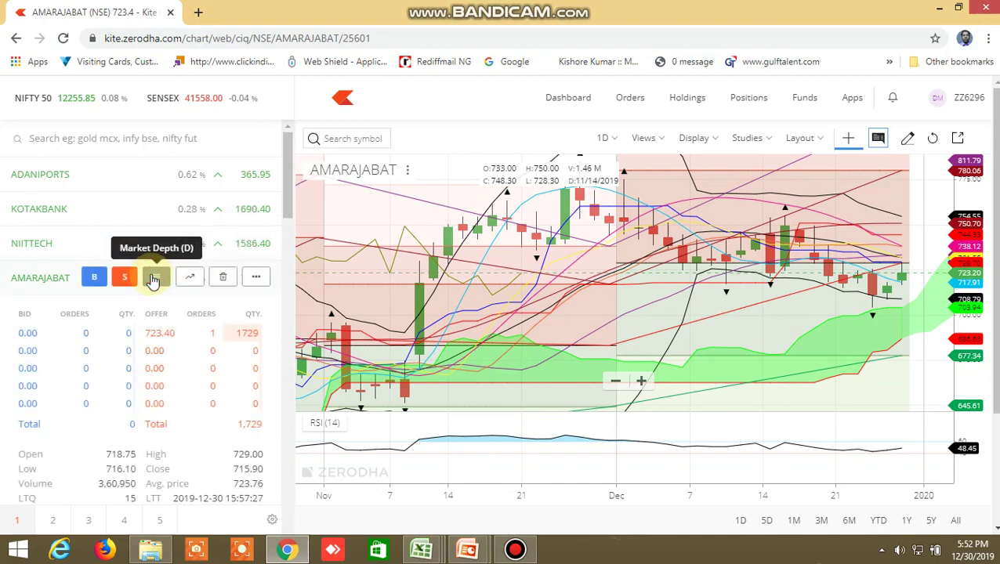